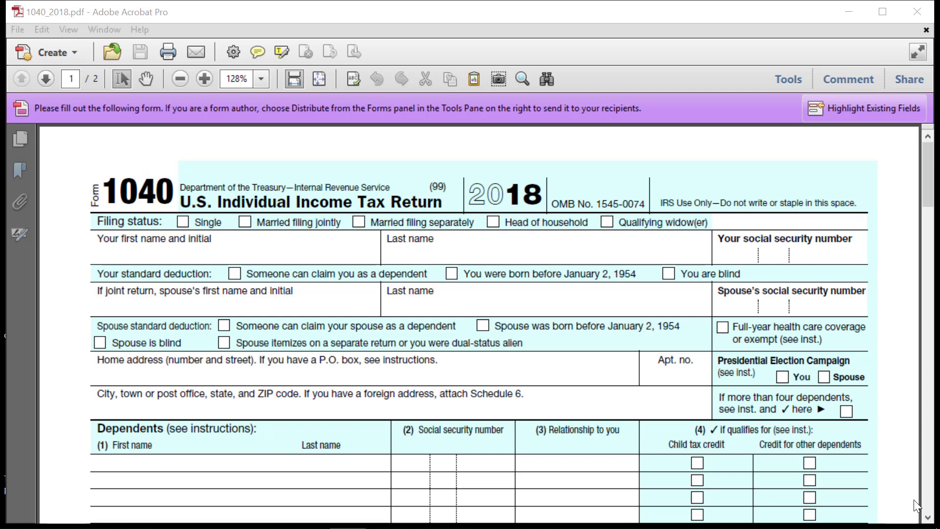
- Check the 'Full-year health care coverage or exempt' box on page 1 of the 1040, then scroll toward Sign Here
left_click(926, 172)
left_click_drag(926, 173, 928, 174)
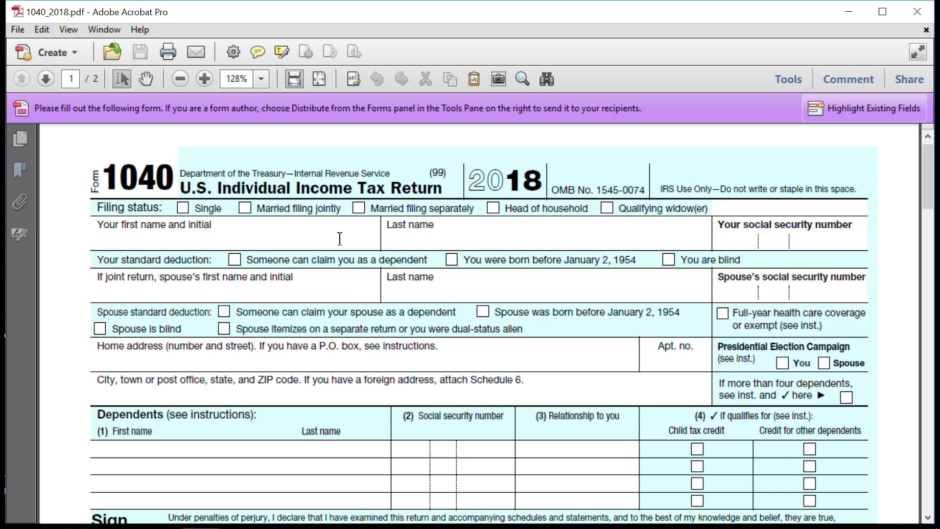
left_click(268, 259)
left_click(723, 315)
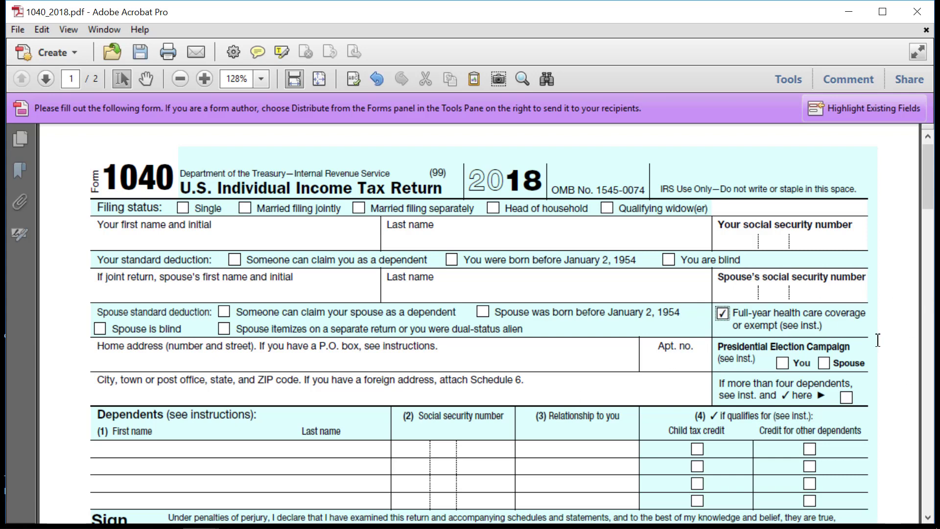
left_click_drag(930, 186, 930, 208)
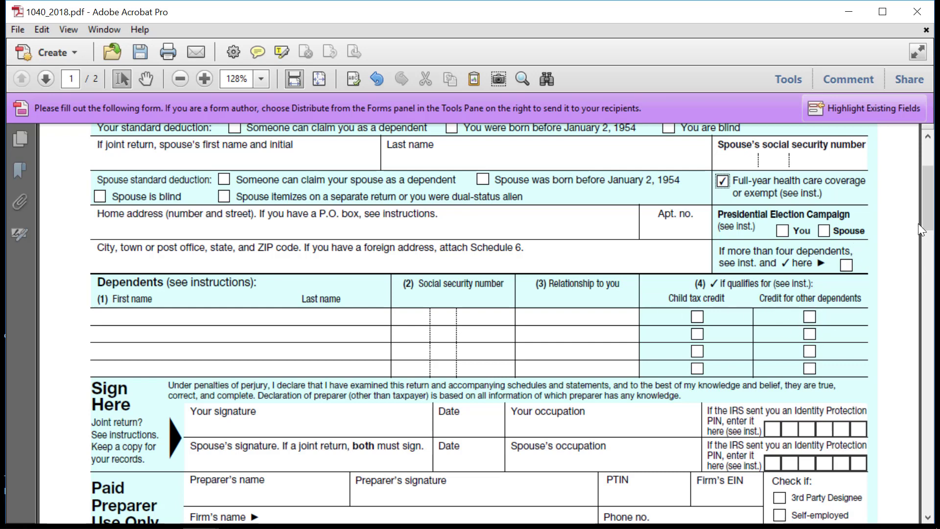
- Visit the occupation and preparer fields, then scroll down to the 1040's page 2
scroll(926, 218, "down", 1)
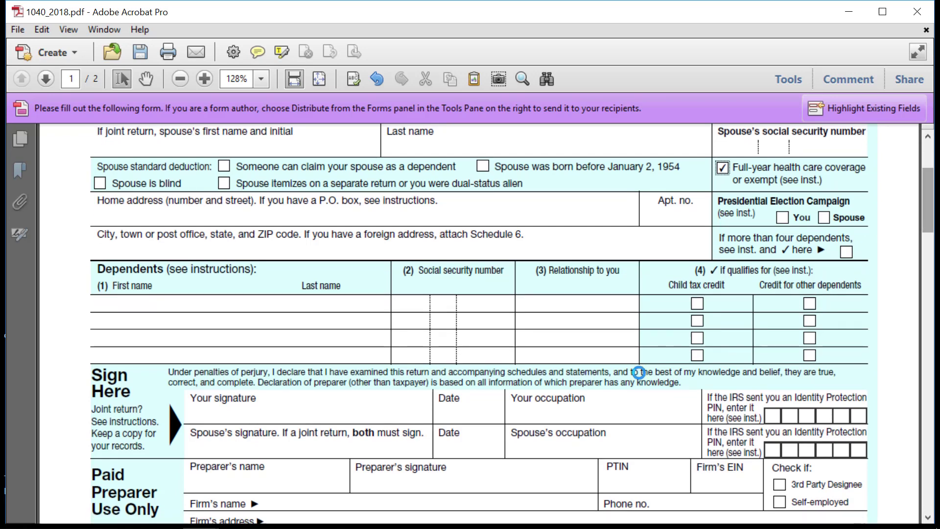
left_click(529, 398)
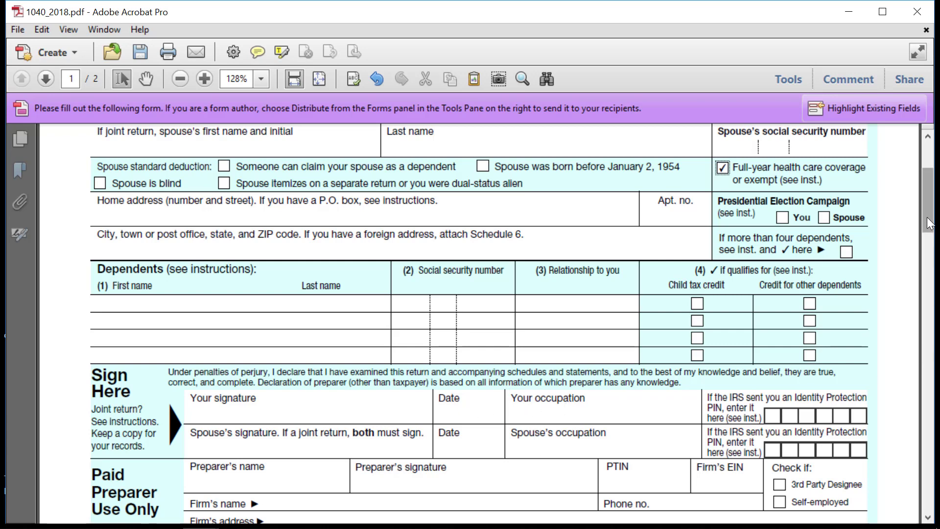
scroll(930, 223, "down", 4)
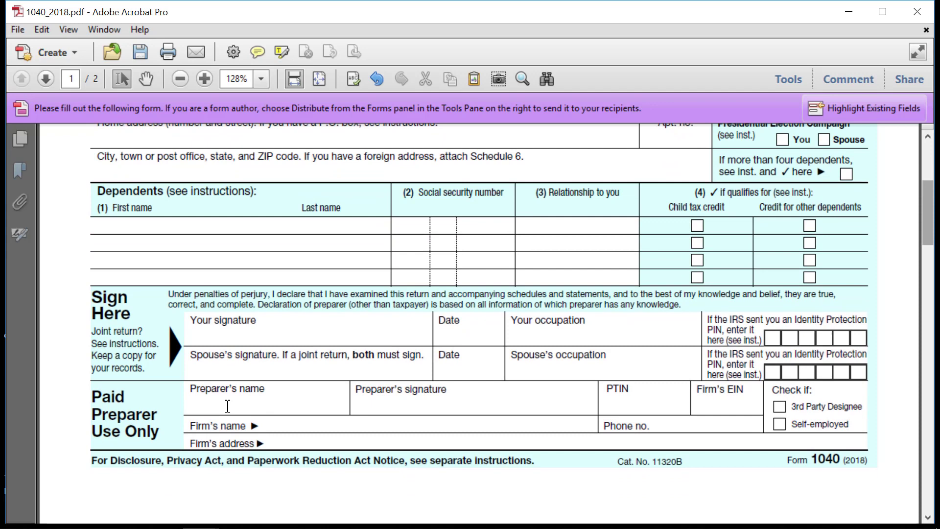
left_click(358, 407)
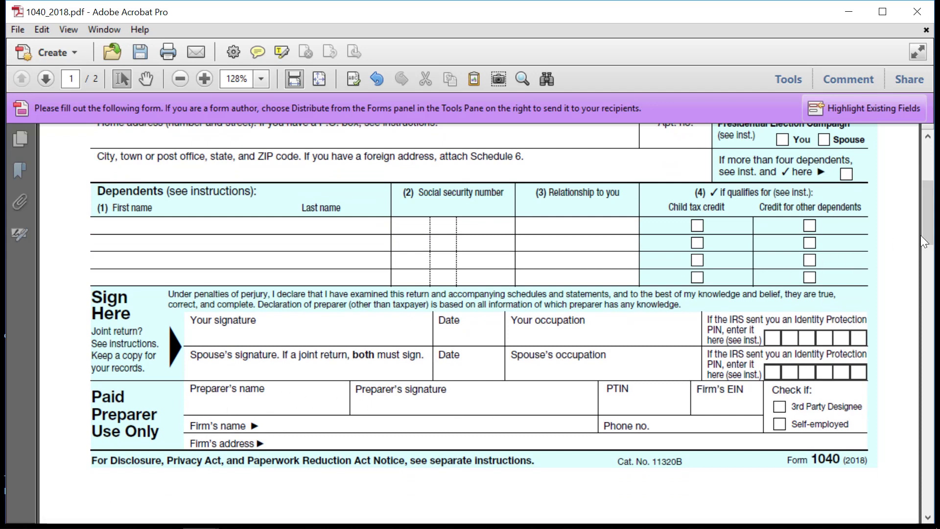
left_click_drag(927, 241, 927, 391)
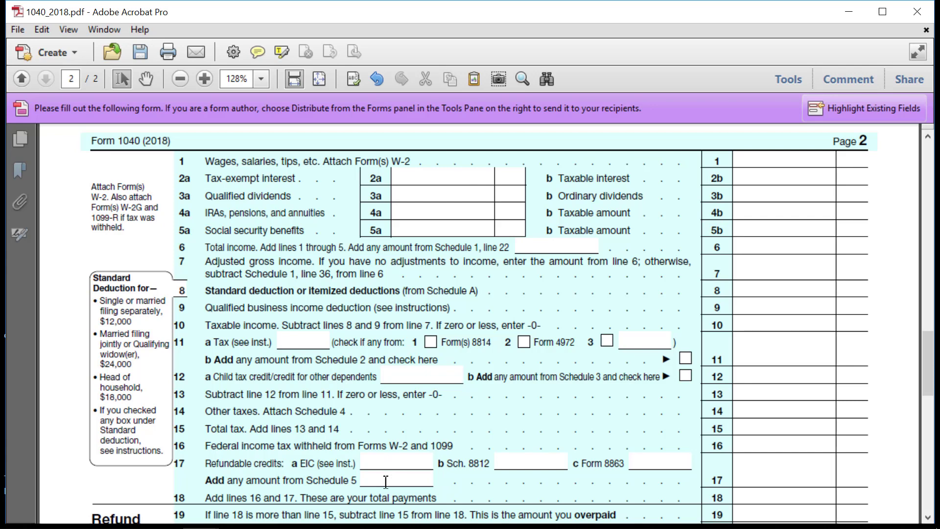
mouse_move(310, 521)
left_click(200, 520)
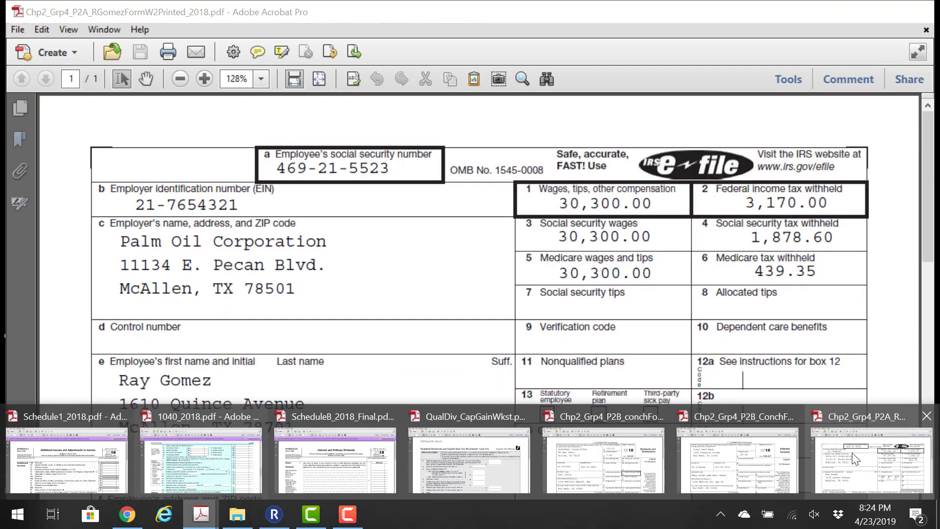
left_click(852, 452)
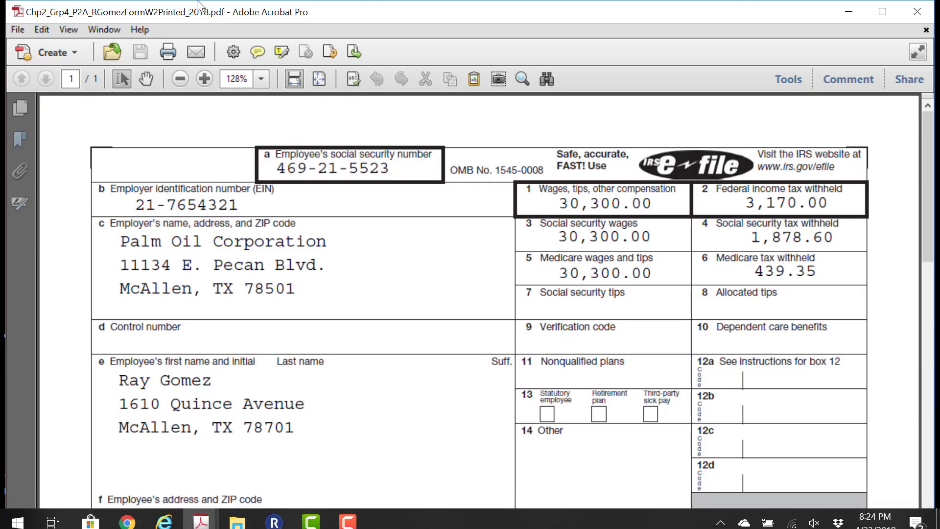
left_click_drag(931, 159, 935, 173)
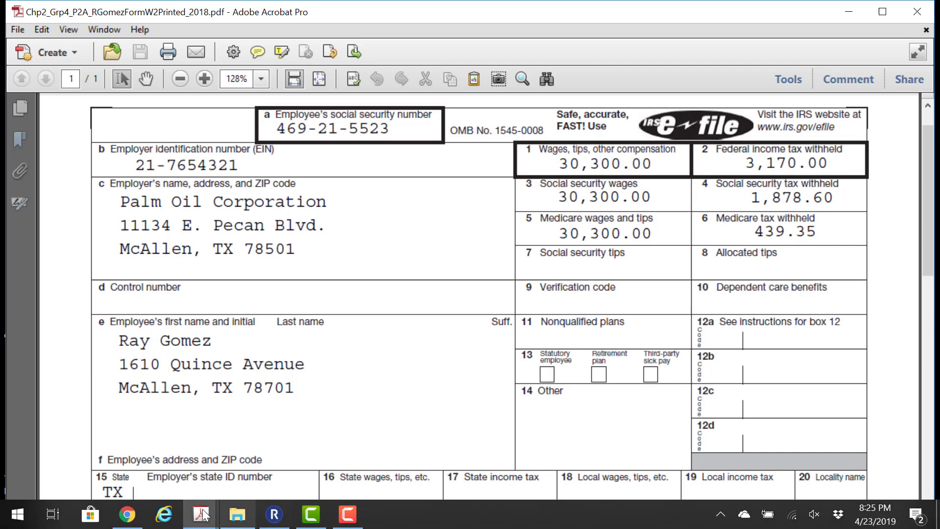
left_click(200, 514)
left_click(196, 471)
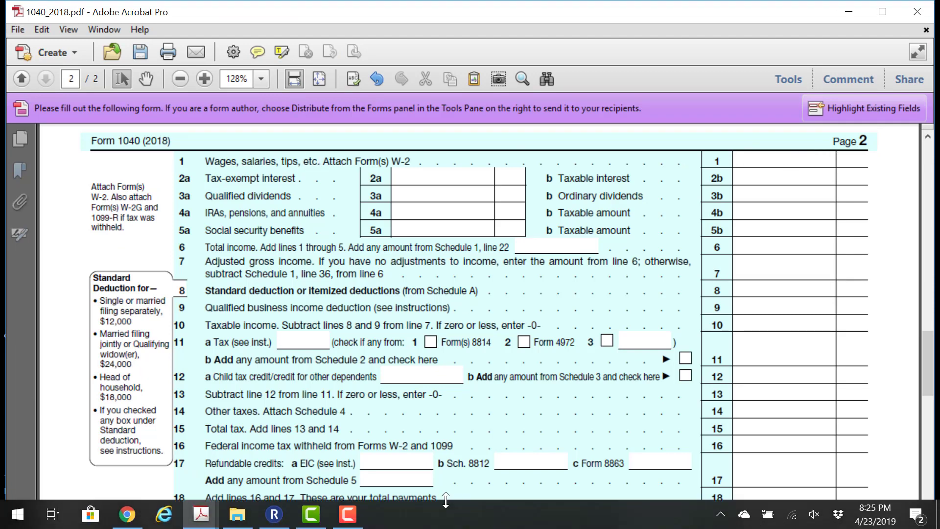
- Glance at the W-2, then return to 1040 page 2 and highlight line 16's withholding text
mouse_move(201, 514)
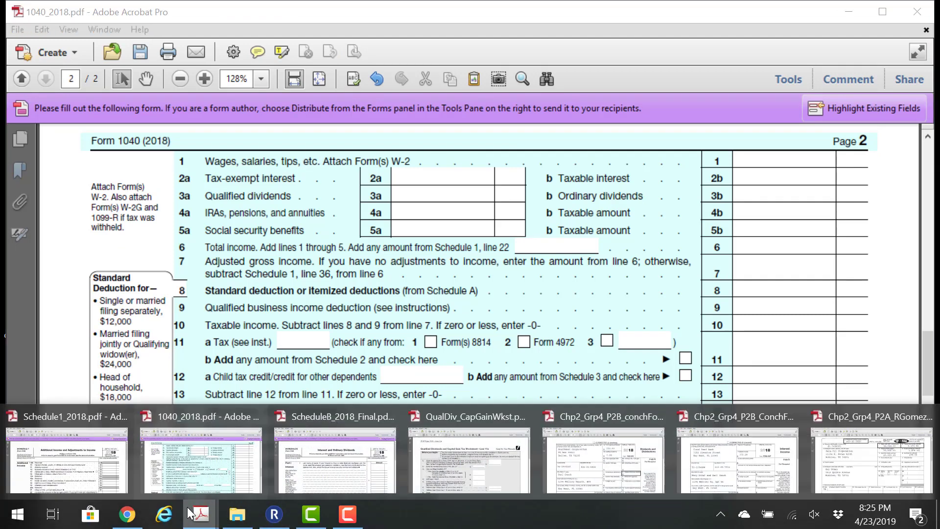
left_click(874, 455)
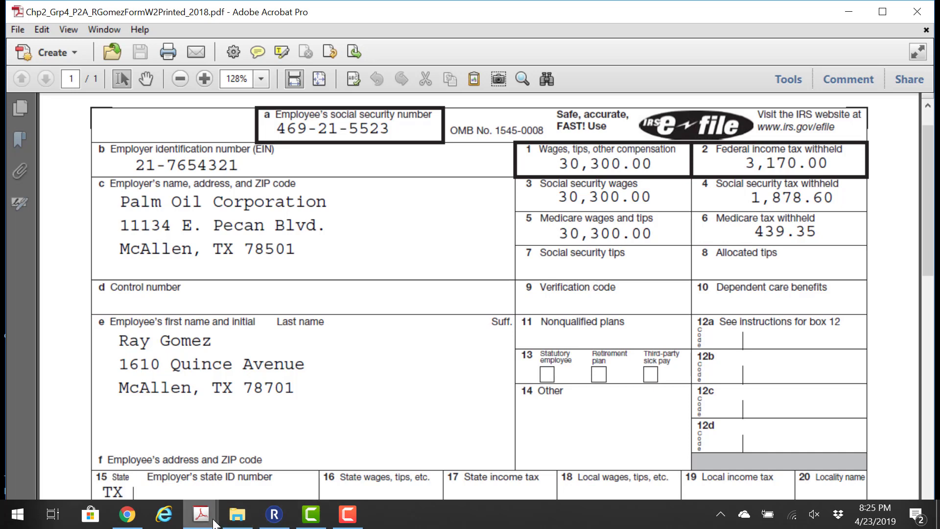
mouse_move(213, 521)
left_click(192, 468)
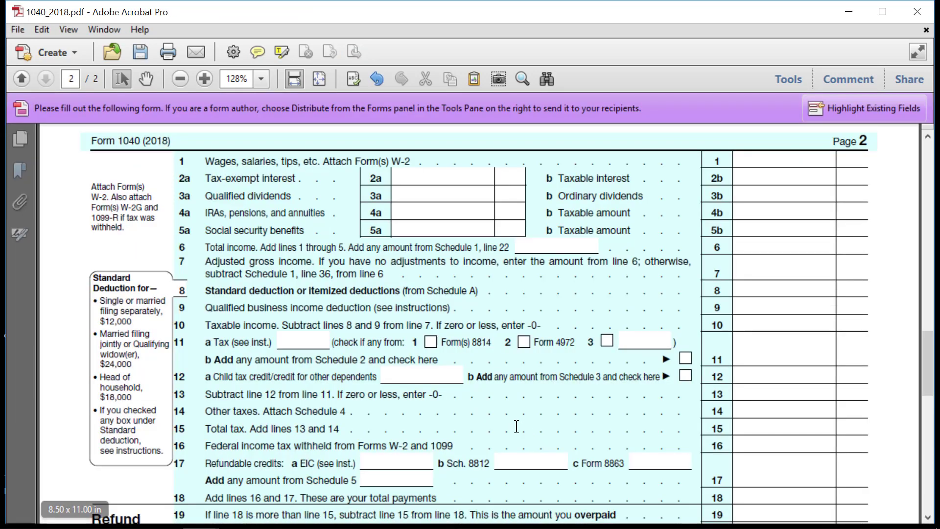
left_click_drag(205, 445, 452, 443)
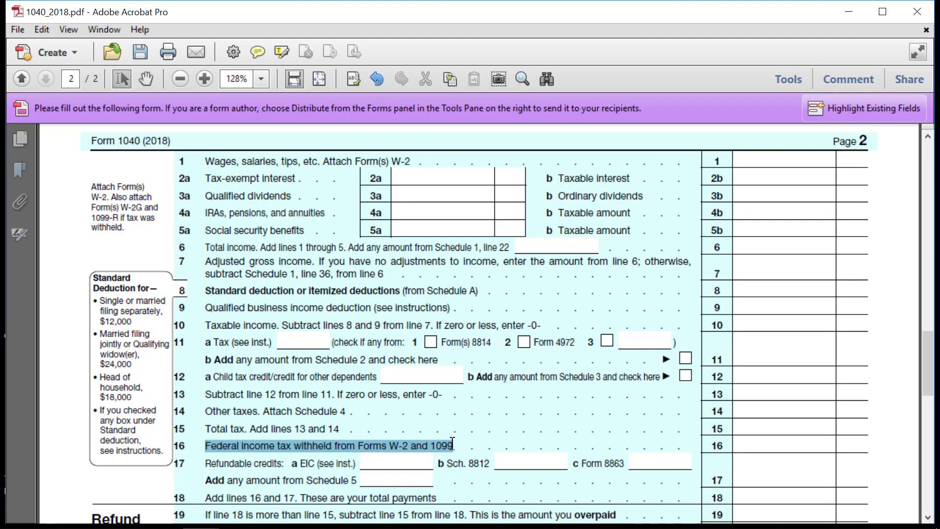
- Switch to the W-2 PDF to compare its 3,170.00 federal tax withheld
mouse_move(373, 515)
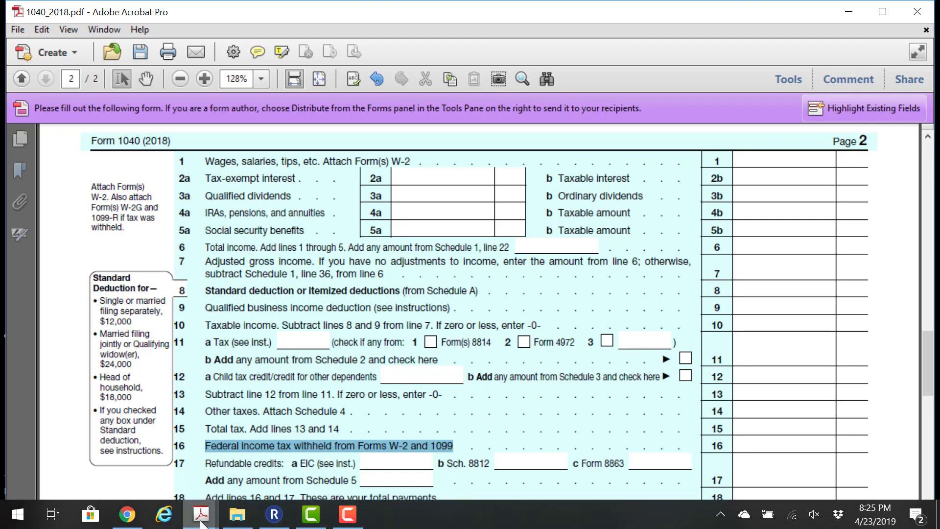
mouse_move(202, 523)
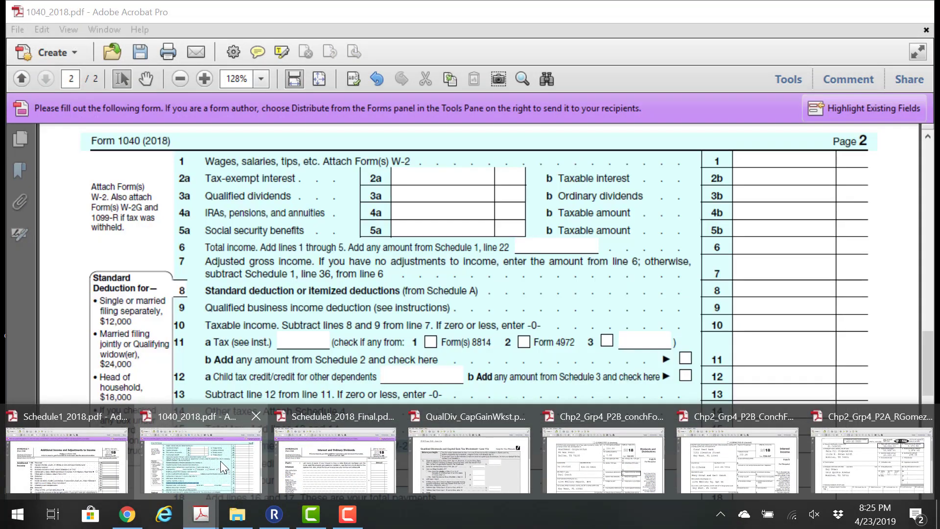
mouse_move(603, 460)
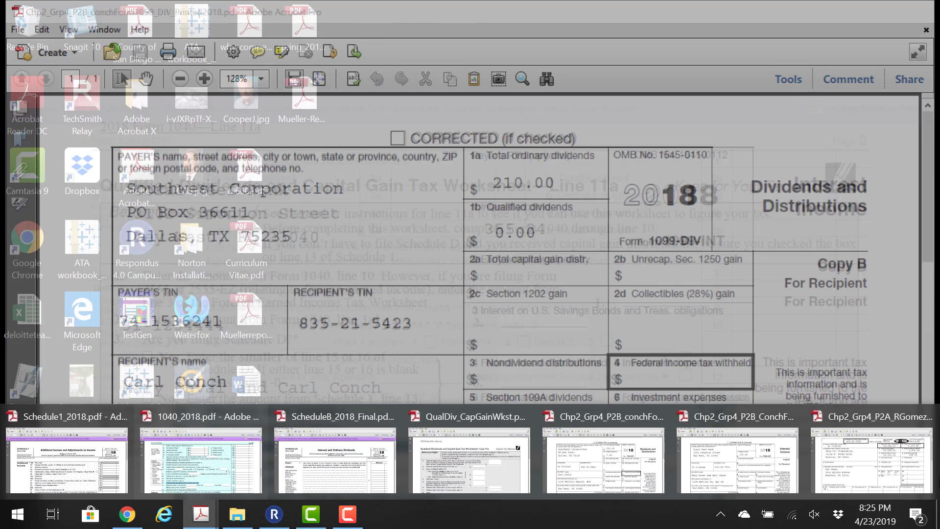
left_click(885, 451)
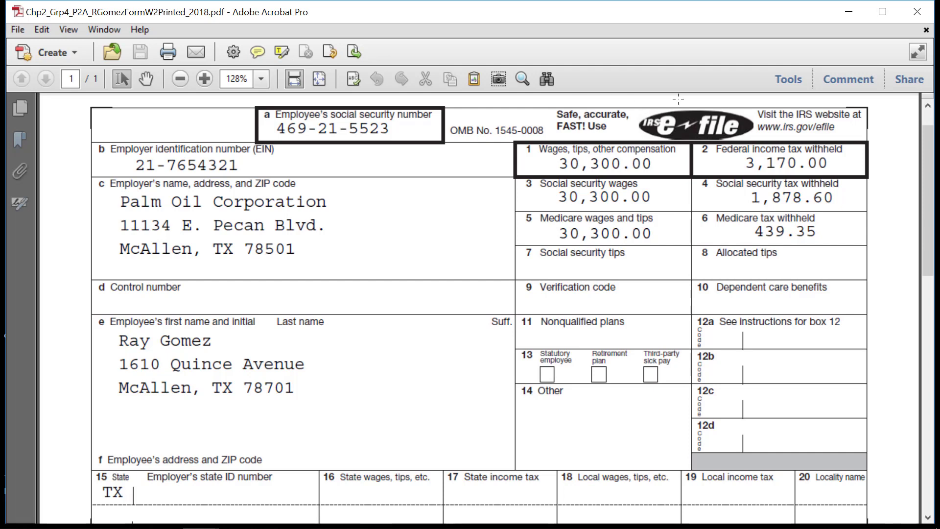
- Minimize the W-2 and open the 1099-INT showing 355.24 interest income from Coral Reef Bank
left_click(848, 13)
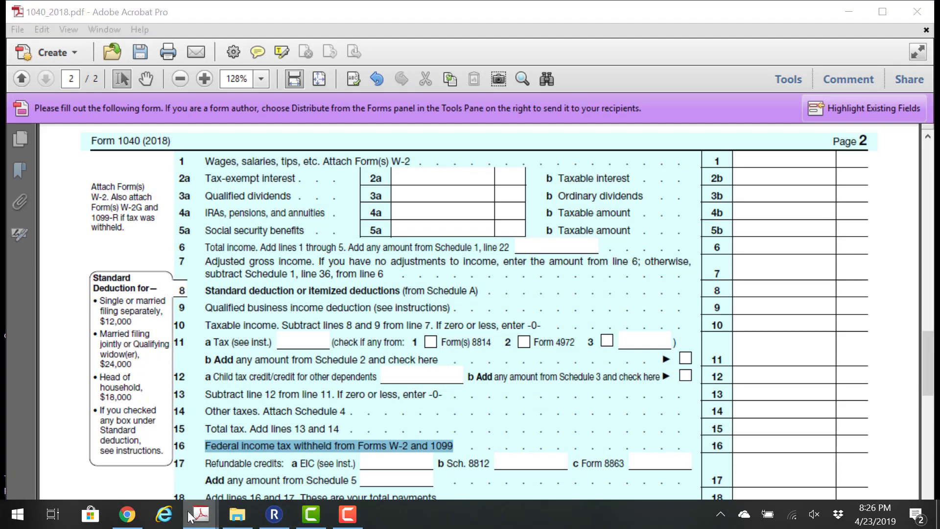
mouse_move(206, 514)
left_click(733, 461)
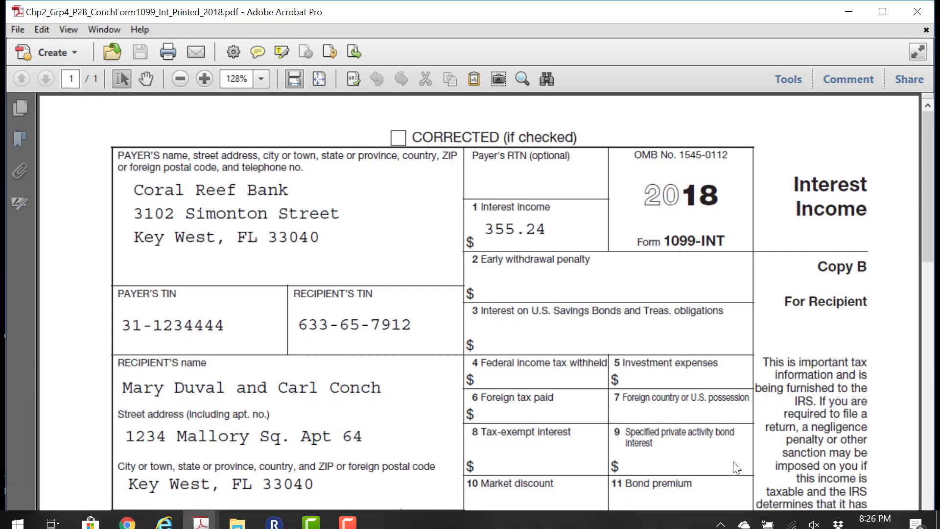
scroll(930, 191, "down", 1)
scroll(930, 190, "down", 3)
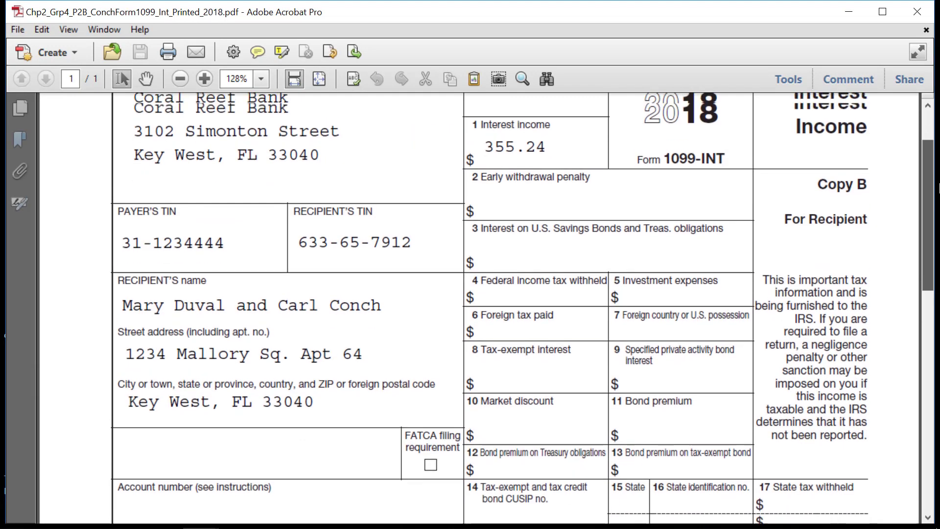
scroll(783, 147, "up", 3)
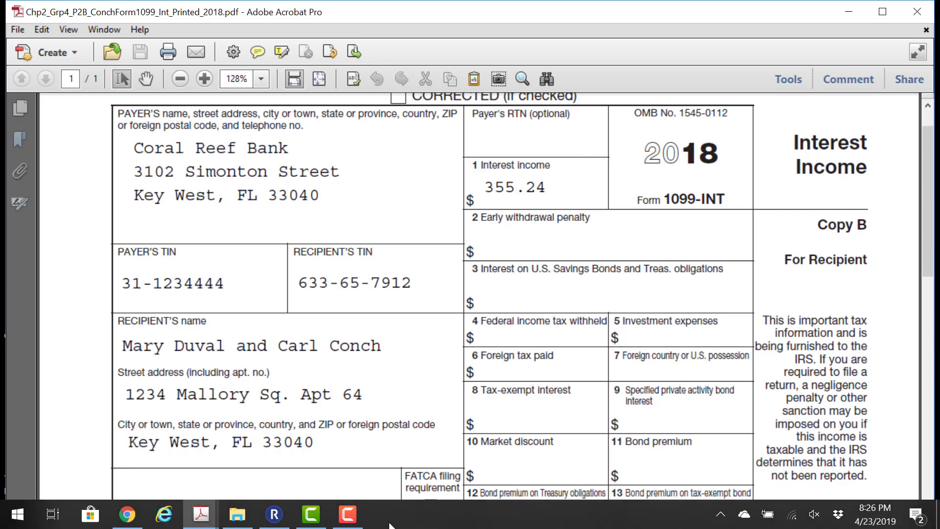
- Back on 1040 page 2, highlight the line 2a and 2b interest labels and select the 2b amount field
left_click(201, 514)
left_click(186, 473)
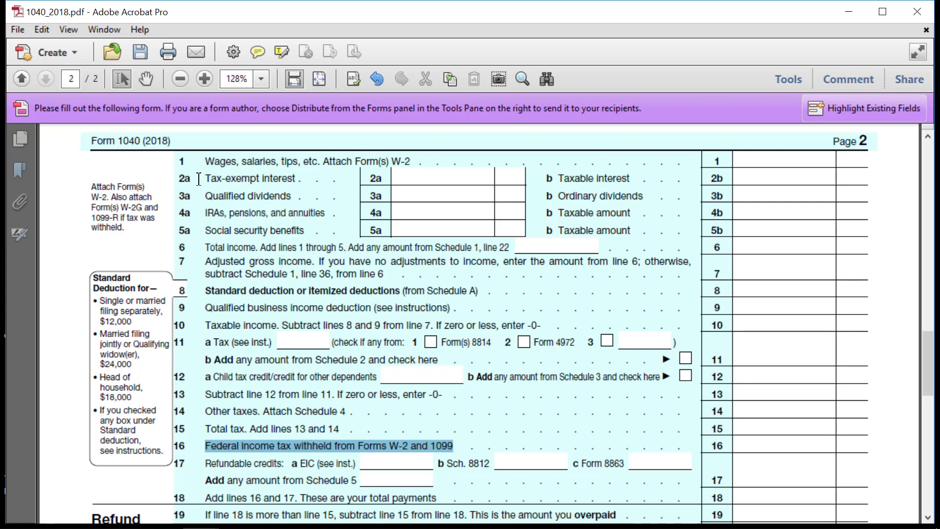
left_click_drag(207, 180, 291, 181)
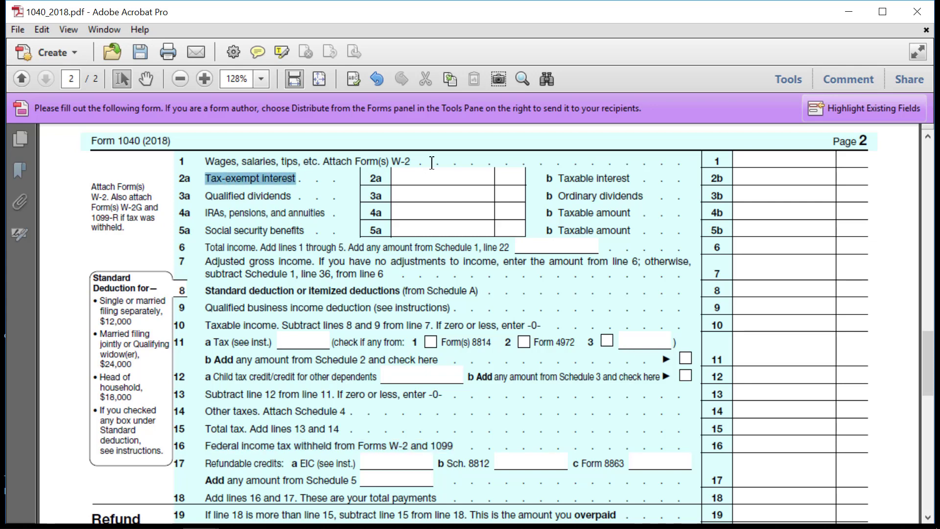
left_click_drag(558, 180, 636, 179)
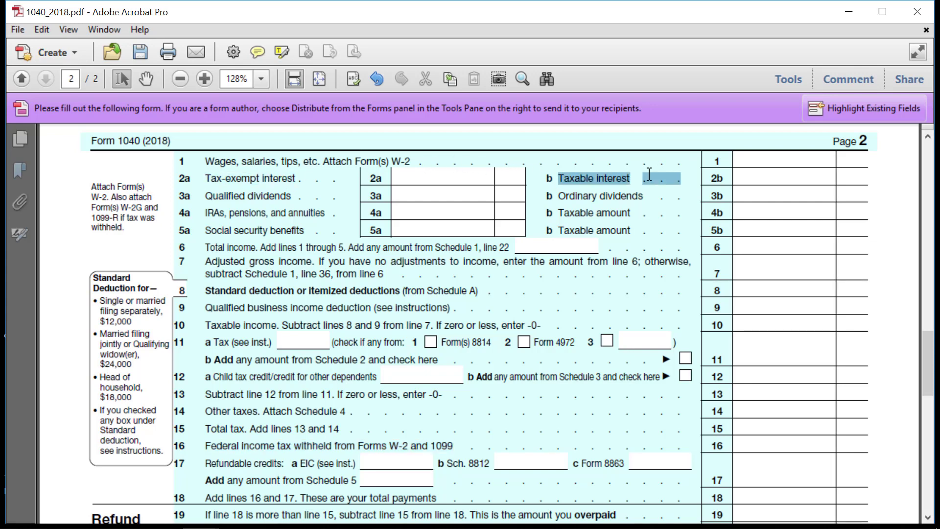
left_click(798, 176)
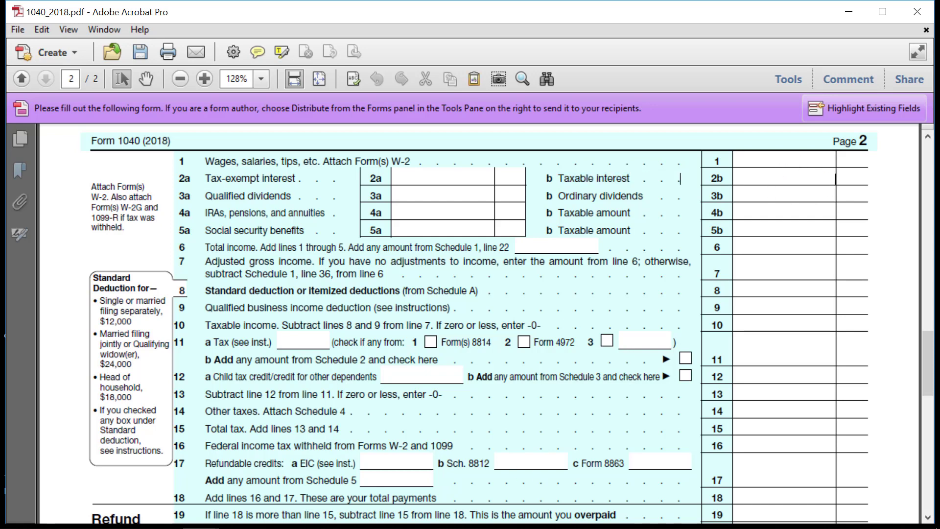
- Switch to the 1099-INT statement showing 355.24 of interest
mouse_move(376, 521)
left_click(200, 514)
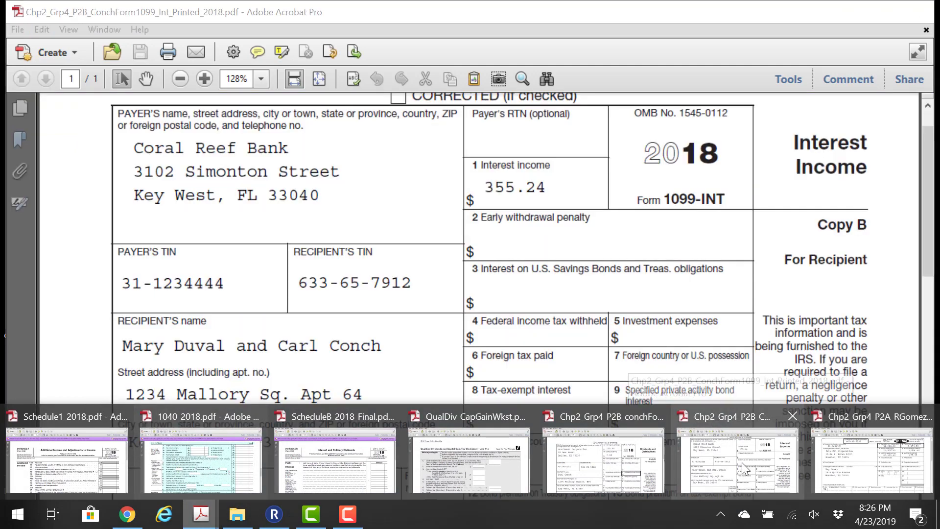
left_click(741, 462)
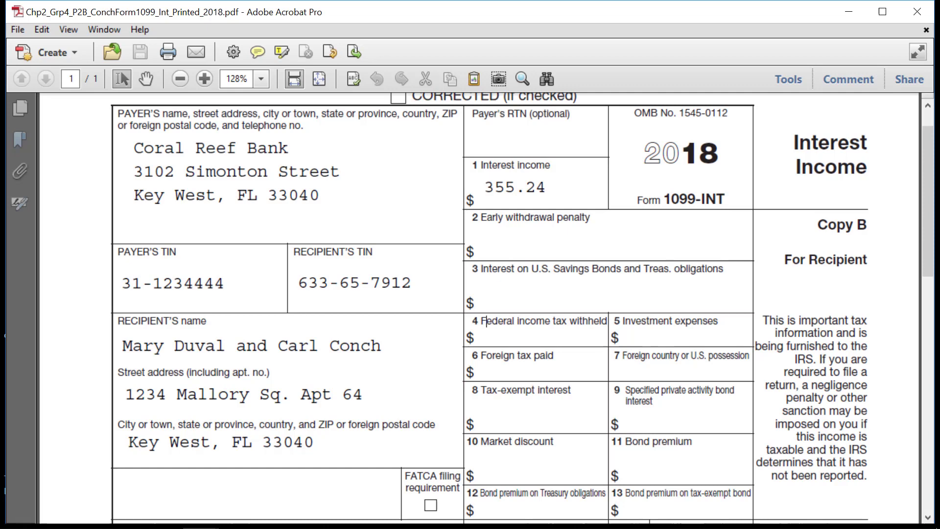
- On 1040 page 2, select and inspect line 16's text, including the word 1099
mouse_move(201, 516)
left_click(215, 463)
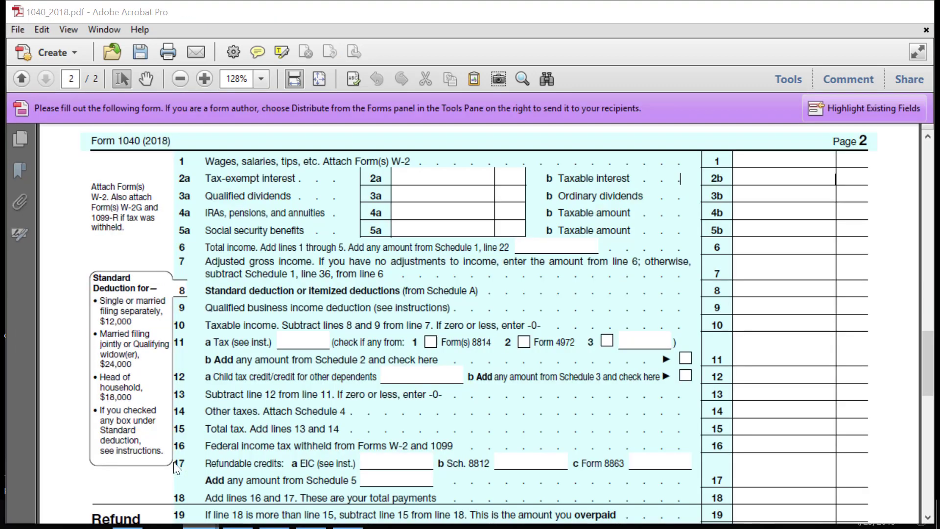
left_click_drag(238, 443, 435, 450)
left_click(435, 449)
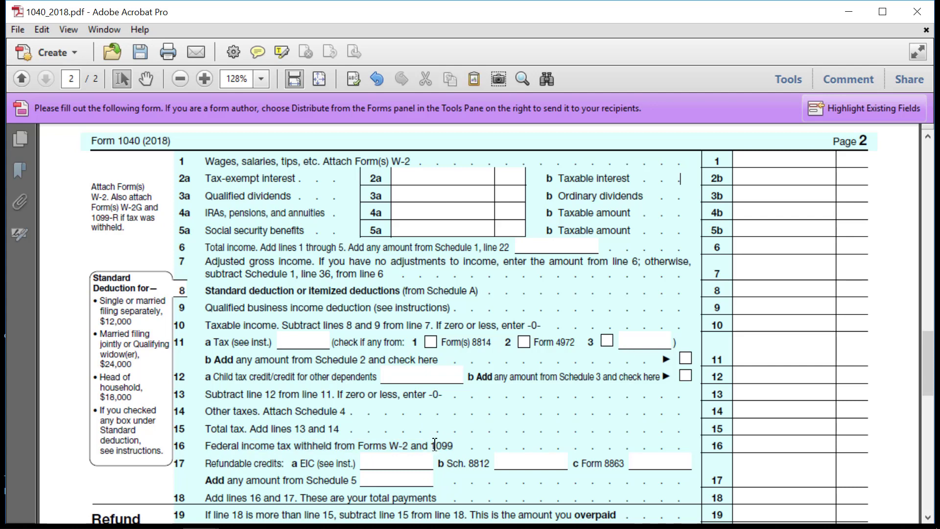
double_click(436, 446)
left_click(467, 444)
mouse_move(201, 522)
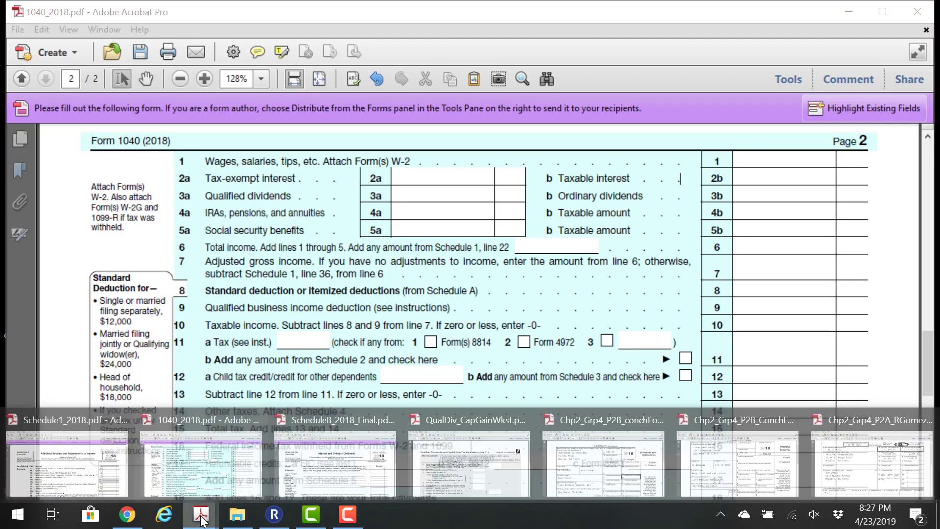
left_click(607, 470)
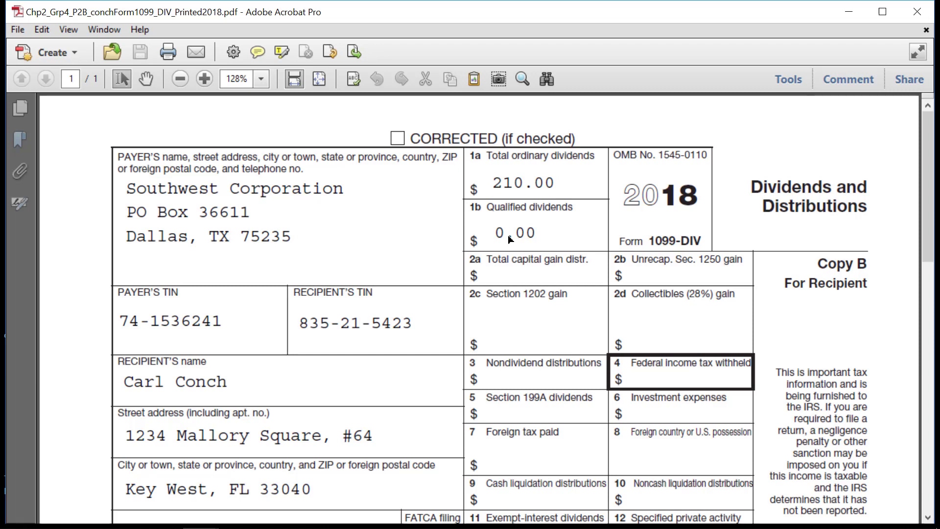
left_click_drag(575, 208, 484, 216)
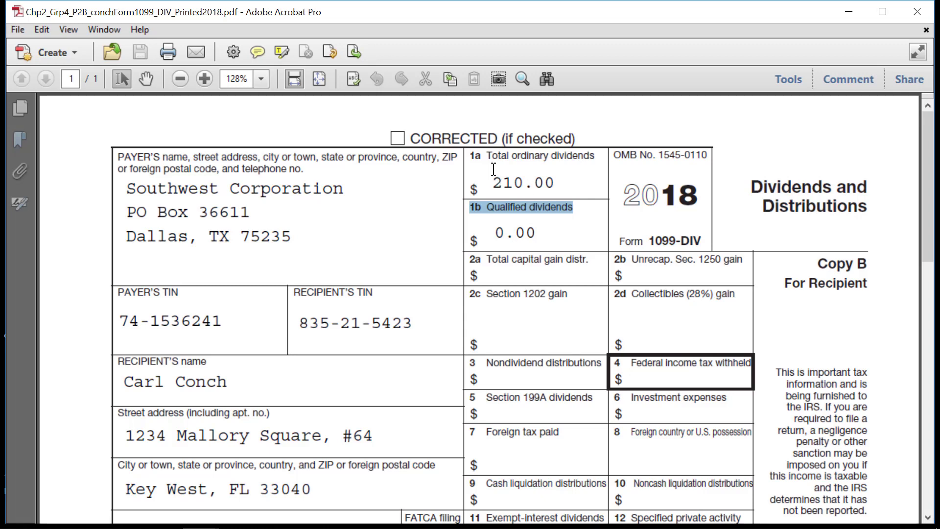
mouse_move(267, 524)
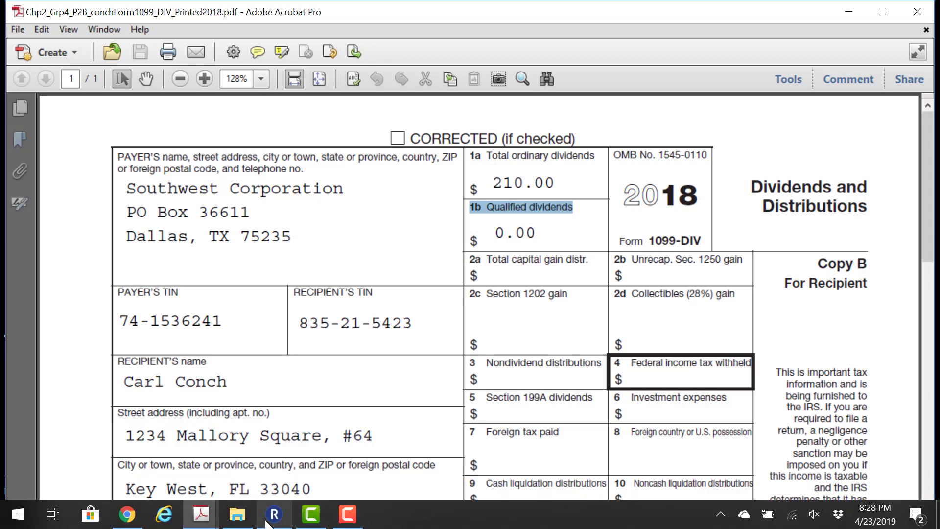
mouse_move(201, 514)
left_click(175, 479)
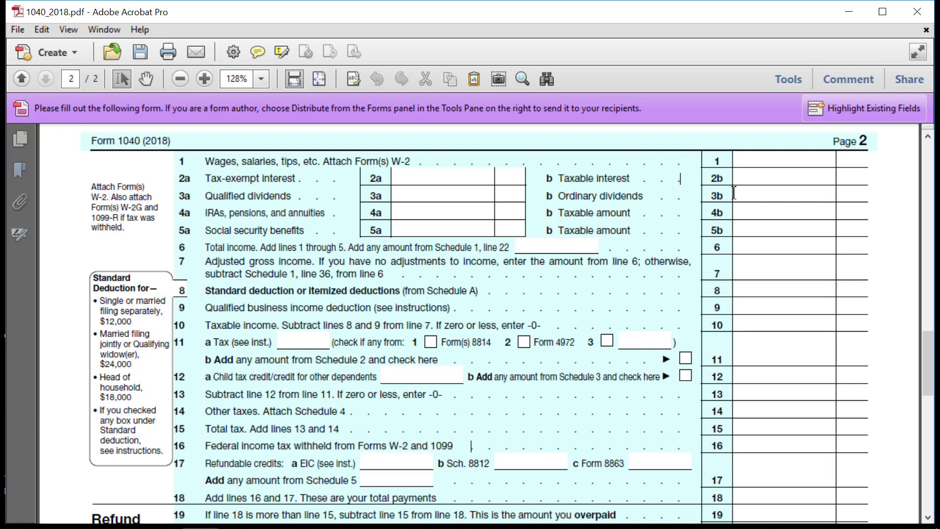
left_click(798, 200)
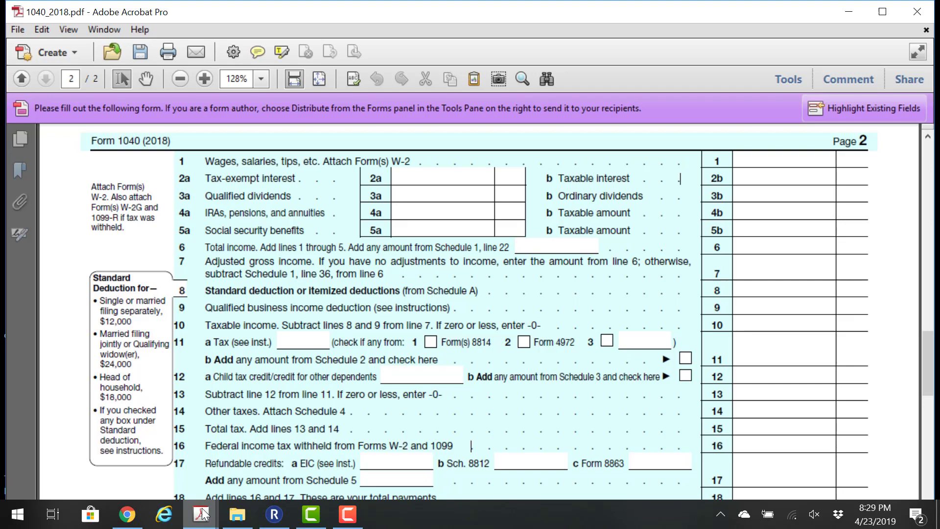
mouse_move(202, 514)
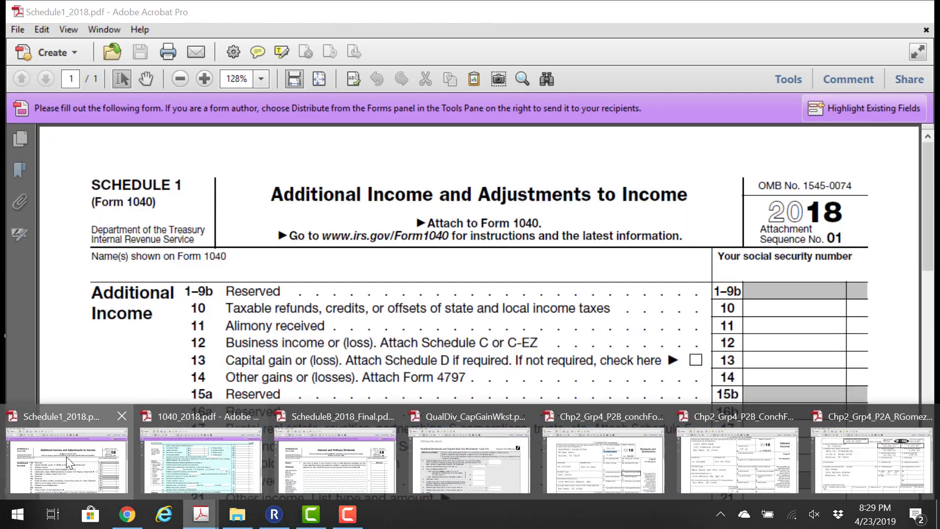
left_click(66, 456)
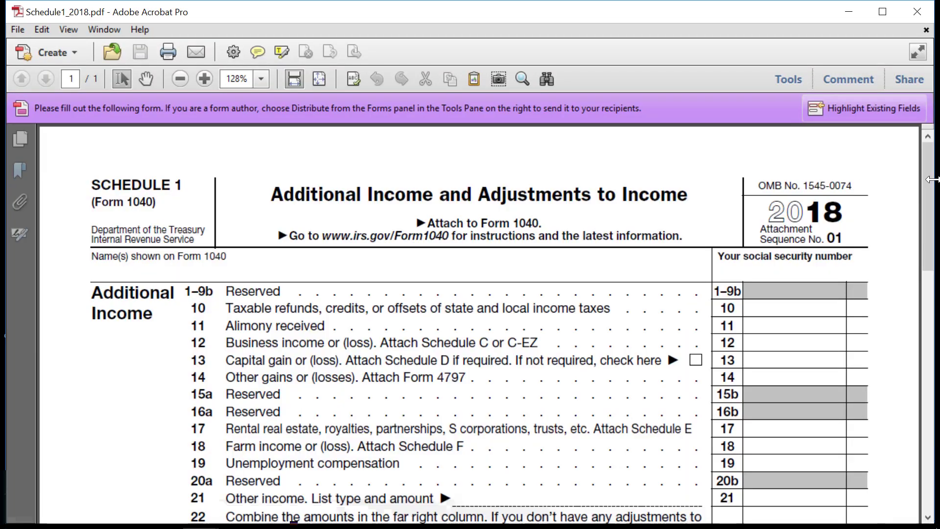
scroll(261, 182, "down", 3)
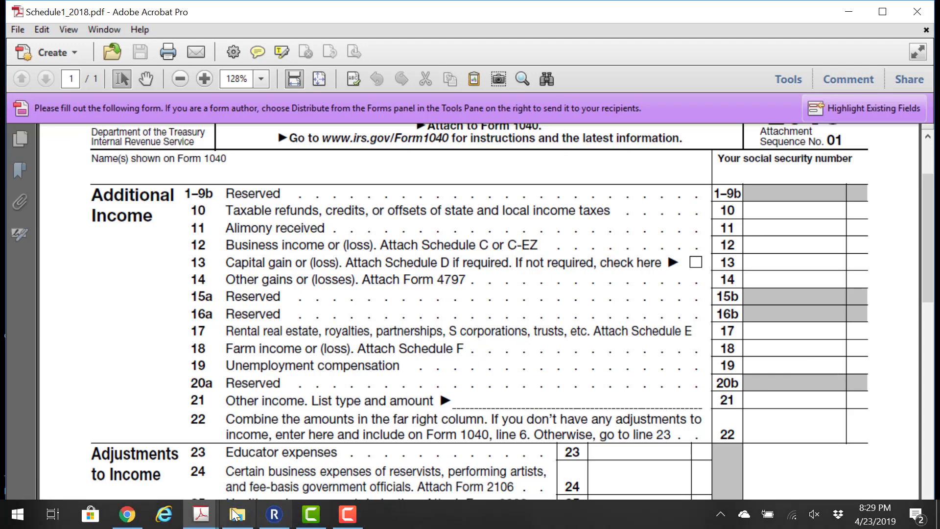
left_click(195, 518)
left_click(167, 468)
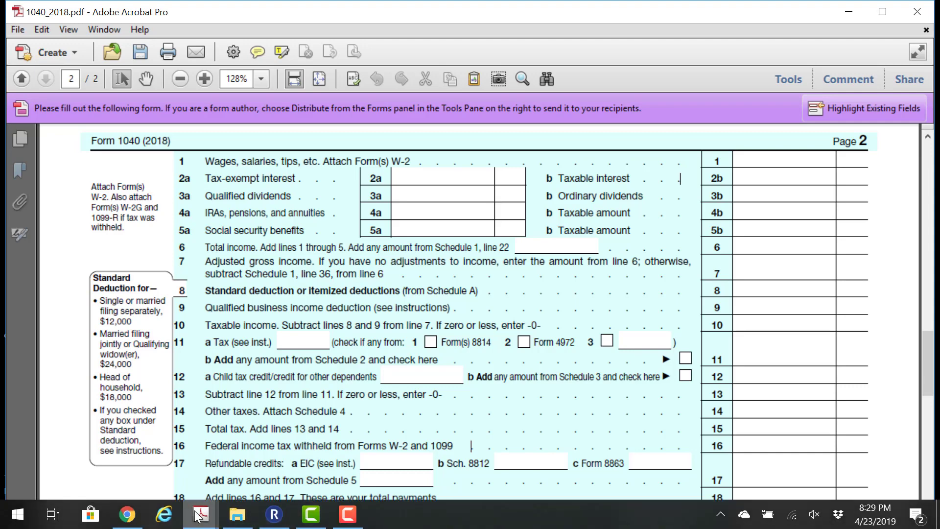
- Switch to Schedule1_2018.pdf and scroll down to the Adjustments to Income lines
left_click(201, 514)
left_click(93, 474)
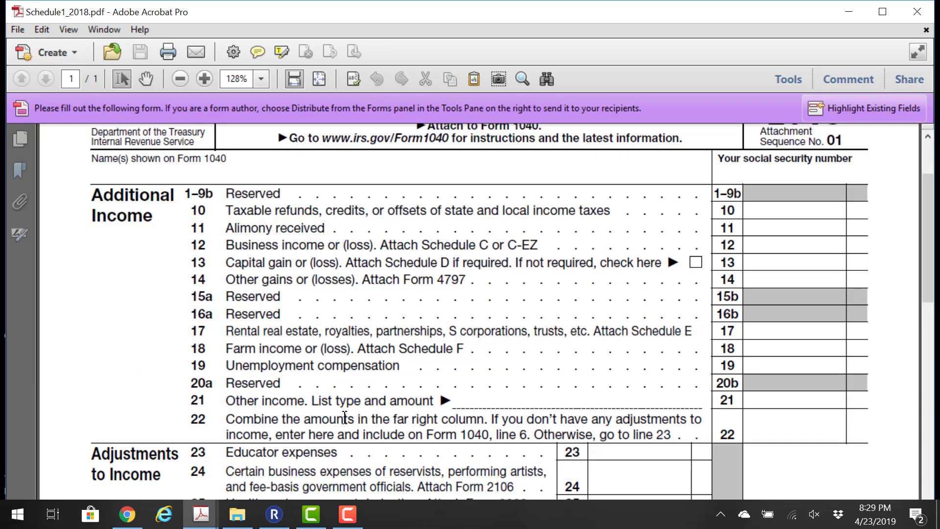
scroll(344, 417, "down", 2)
scroll(344, 417, "down", 6)
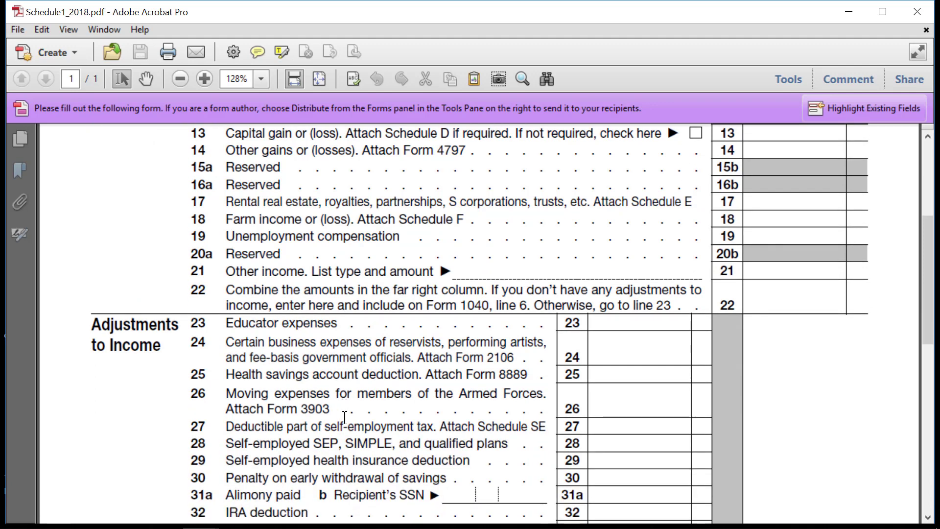
scroll(344, 417, "down", 1)
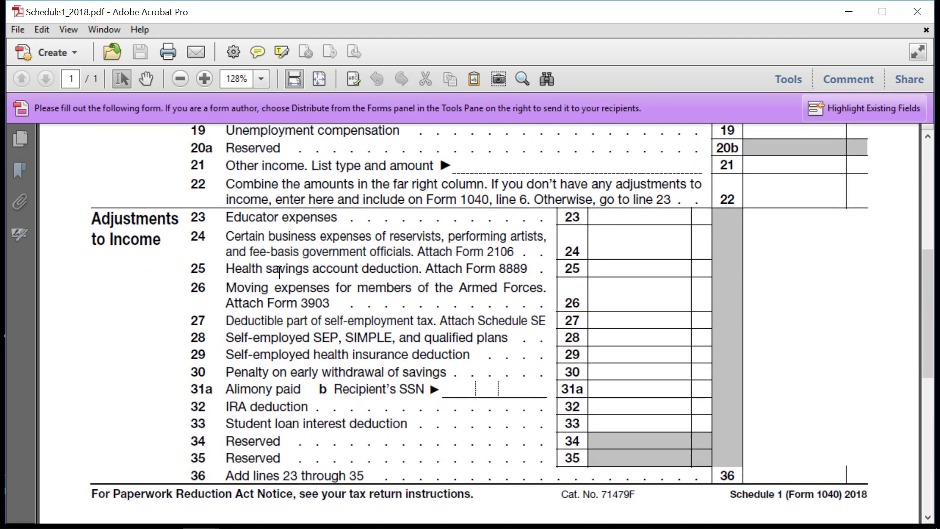
- Highlight lines 23 through 36, then the phrase 'lines 23 through 35' on line 36
left_click_drag(191, 217, 655, 420)
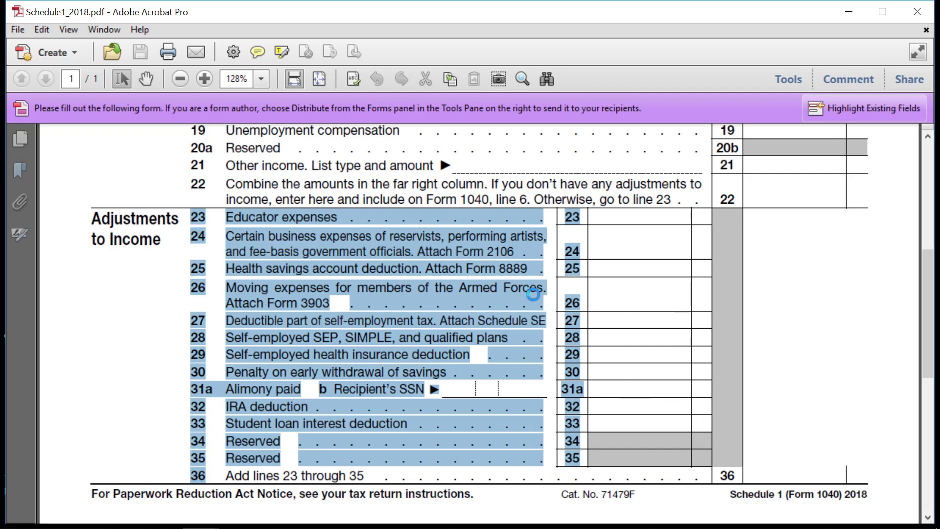
left_click(335, 360)
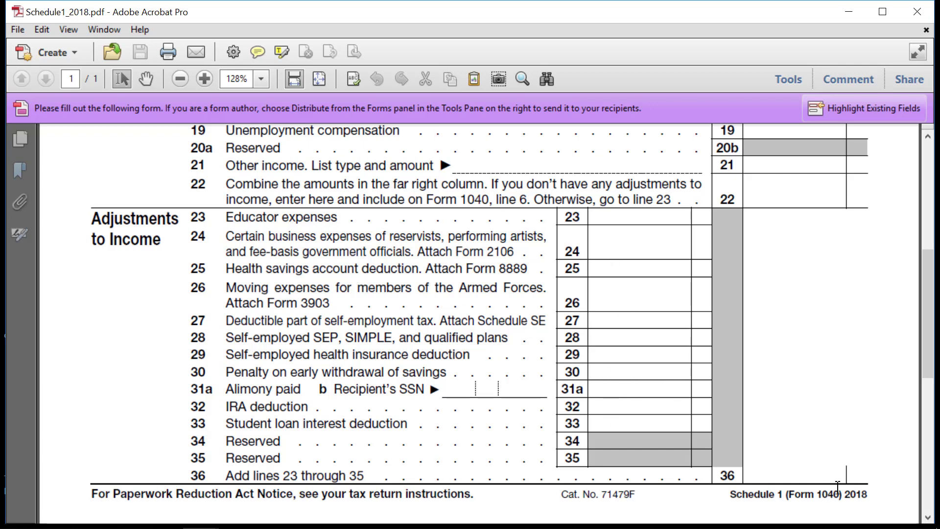
left_click_drag(254, 475, 365, 475)
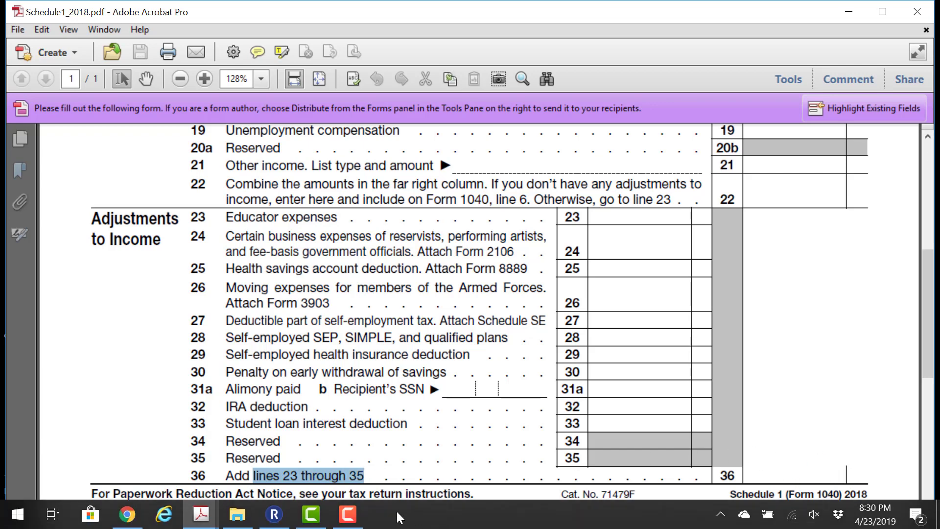
mouse_move(201, 514)
left_click(192, 463)
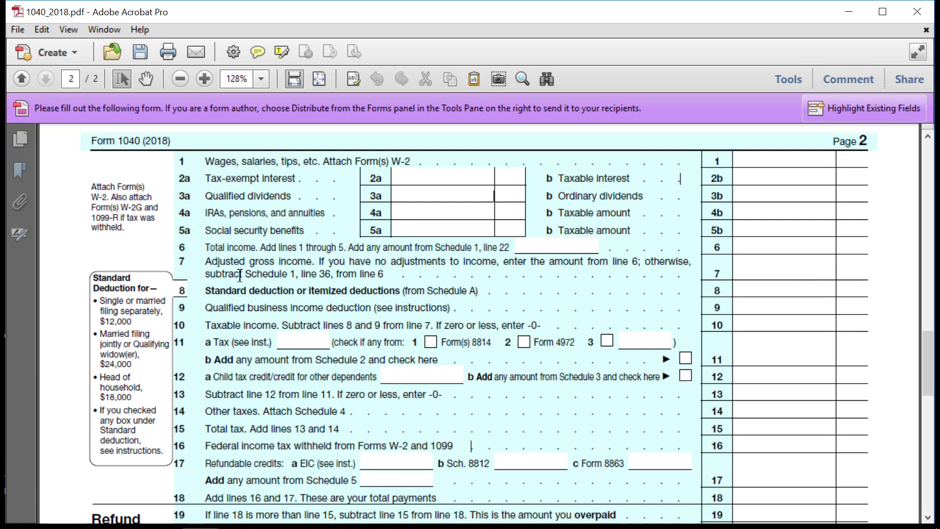
left_click_drag(218, 292, 408, 289)
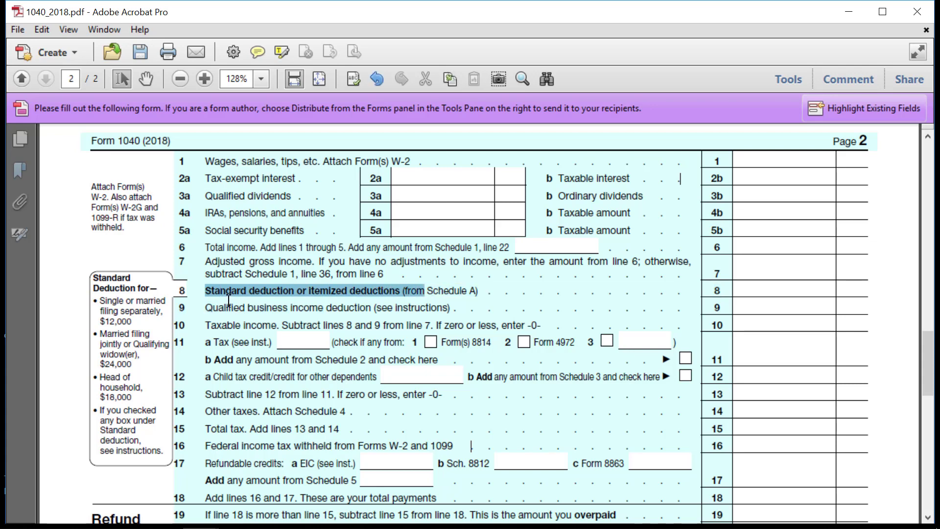
left_click_drag(228, 304, 404, 304)
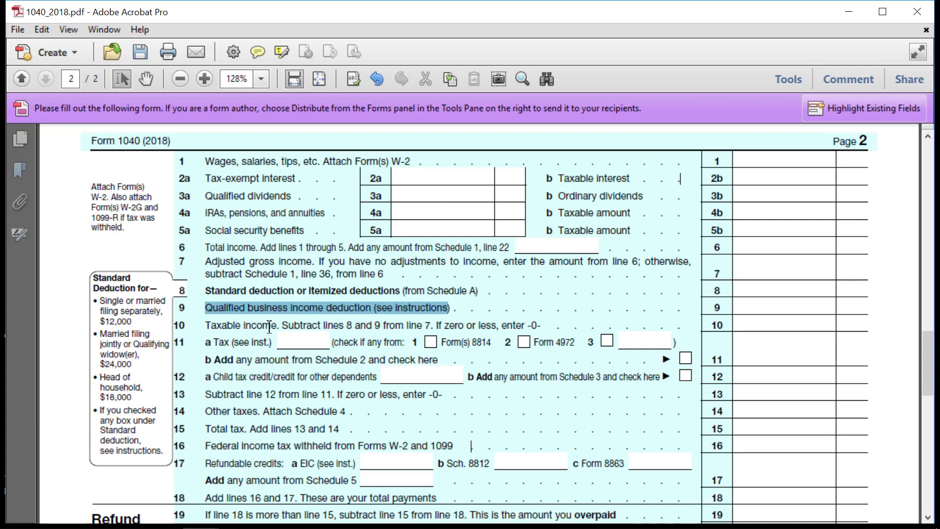
left_click_drag(269, 326, 433, 325)
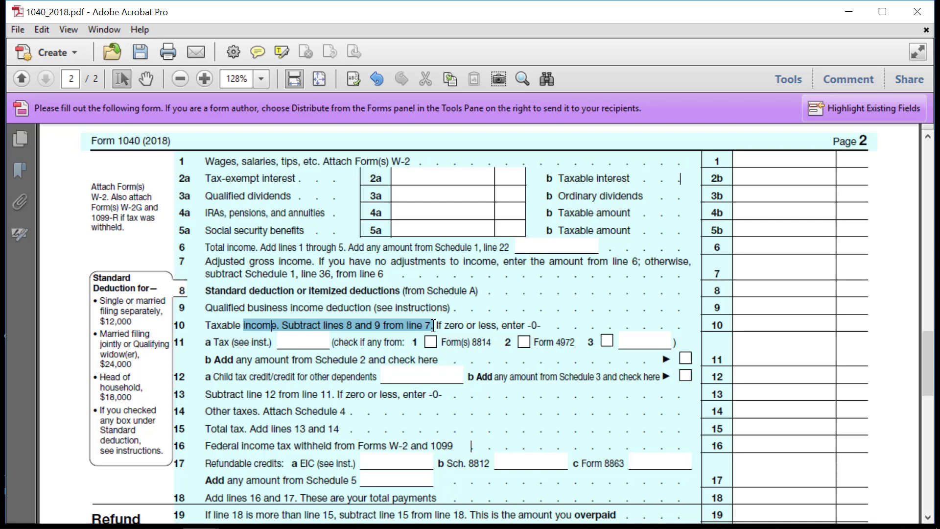
left_click(230, 343)
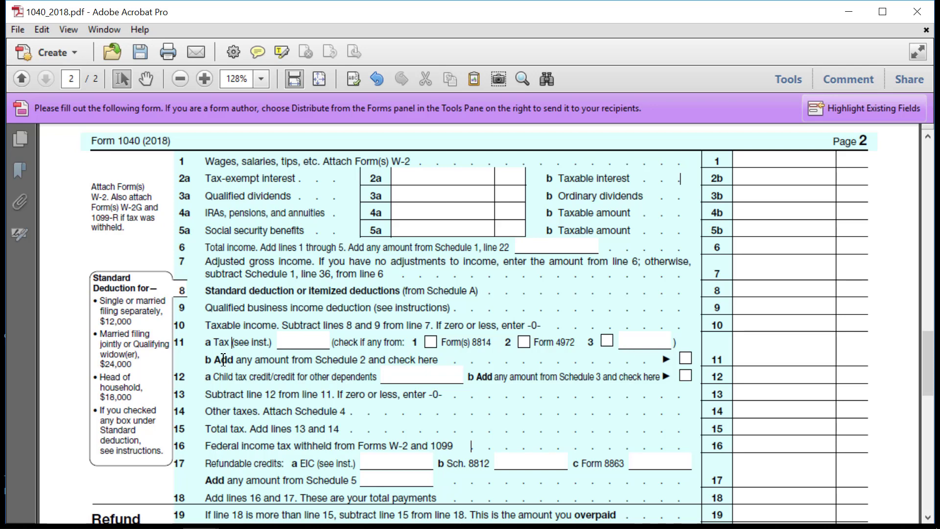
left_click_drag(224, 361, 384, 363)
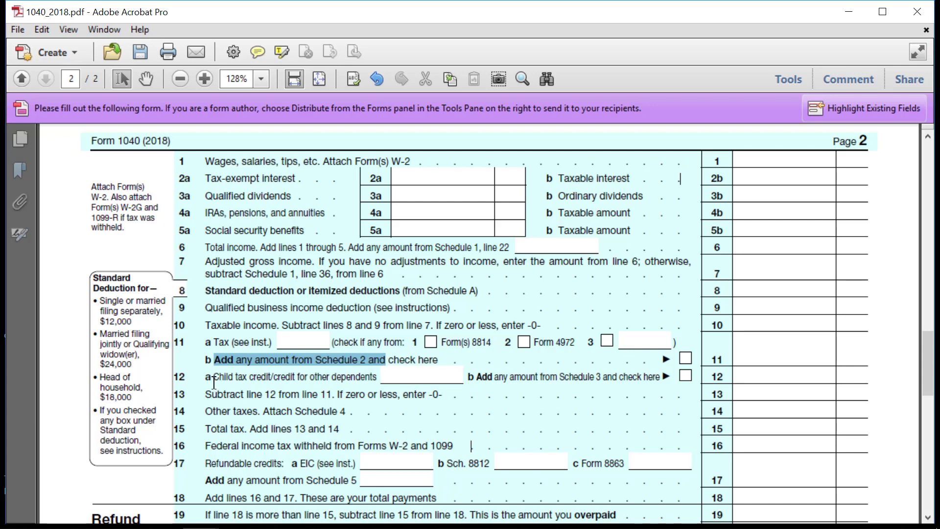
left_click_drag(208, 376, 470, 376)
left_click(444, 377)
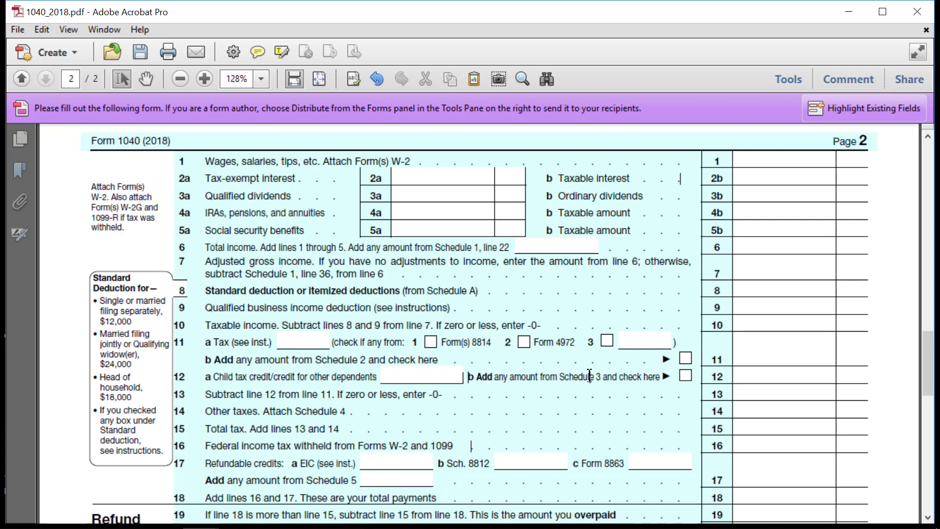
left_click_drag(299, 394, 398, 394)
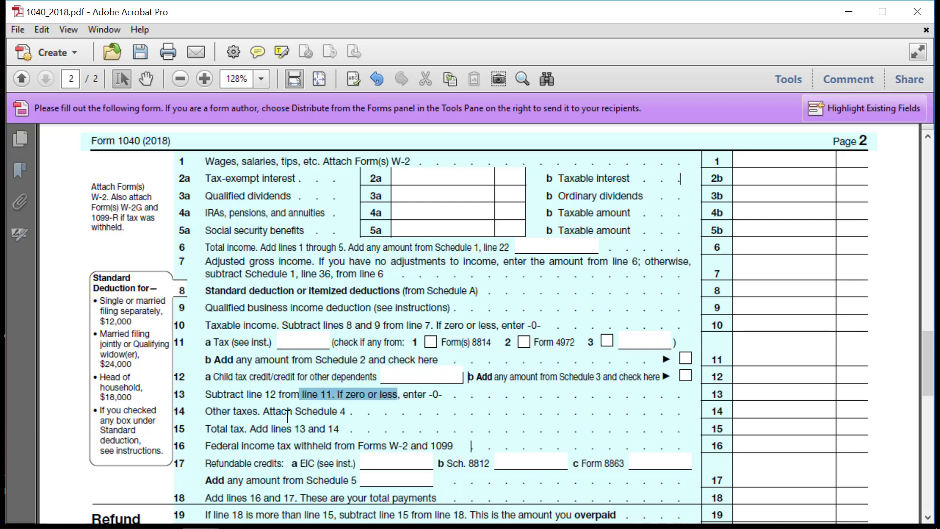
left_click_drag(294, 414, 352, 413)
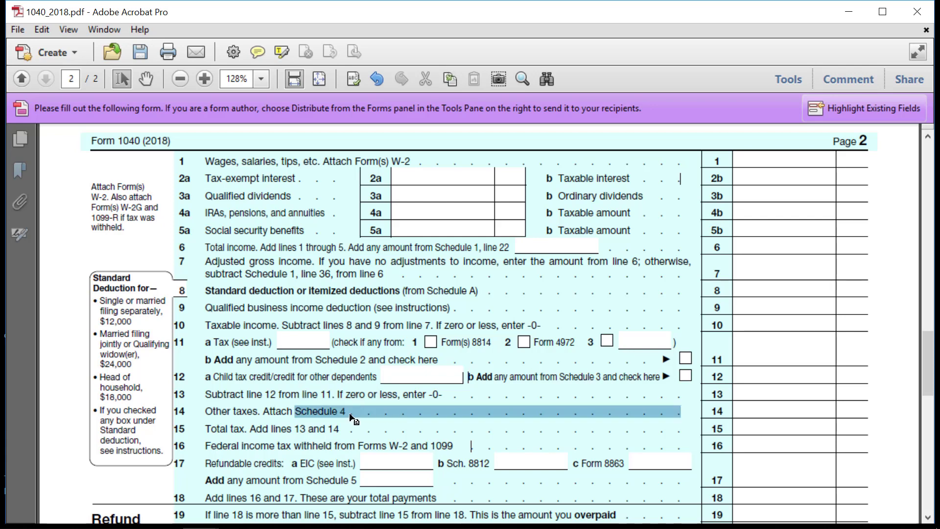
left_click(298, 430)
left_click_drag(271, 429, 421, 434)
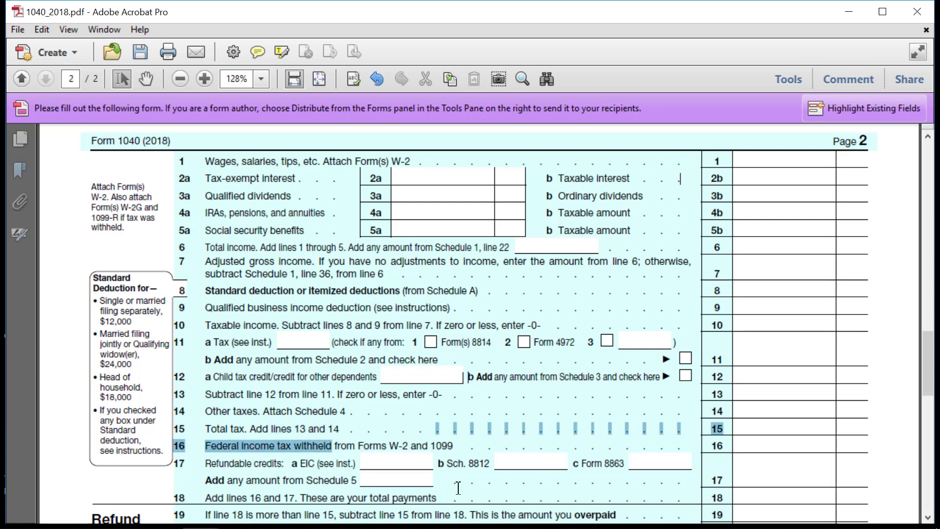
left_click(232, 394)
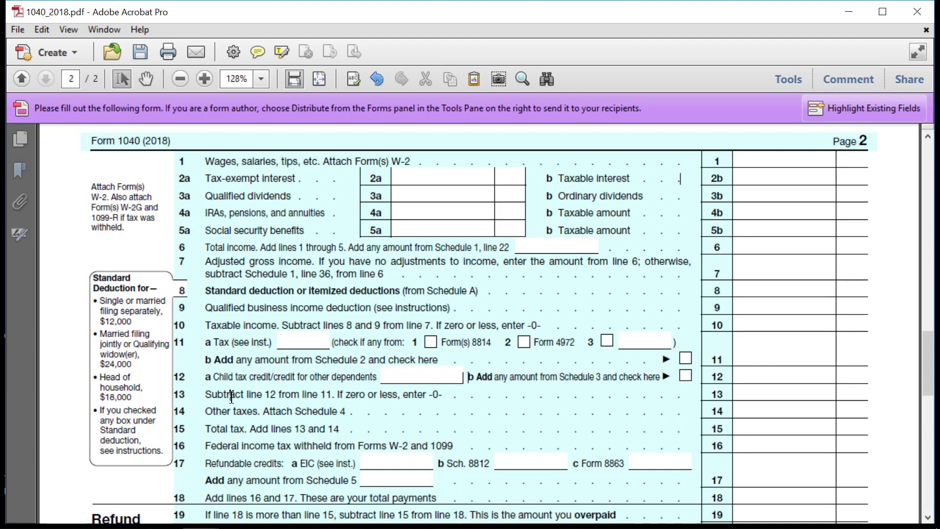
left_click(201, 520)
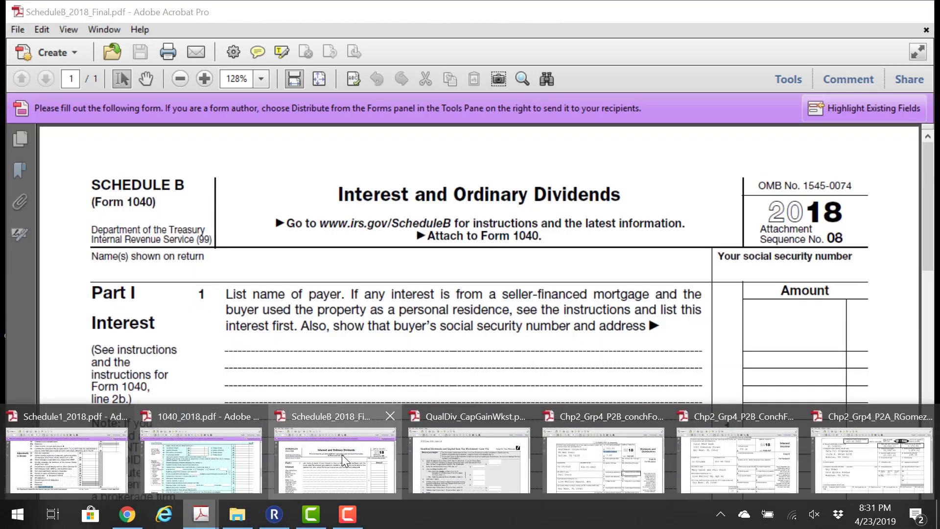
- Bring ScheduleB_2018_Final.pdf forward and scroll through its Parts I and II
left_click(342, 455)
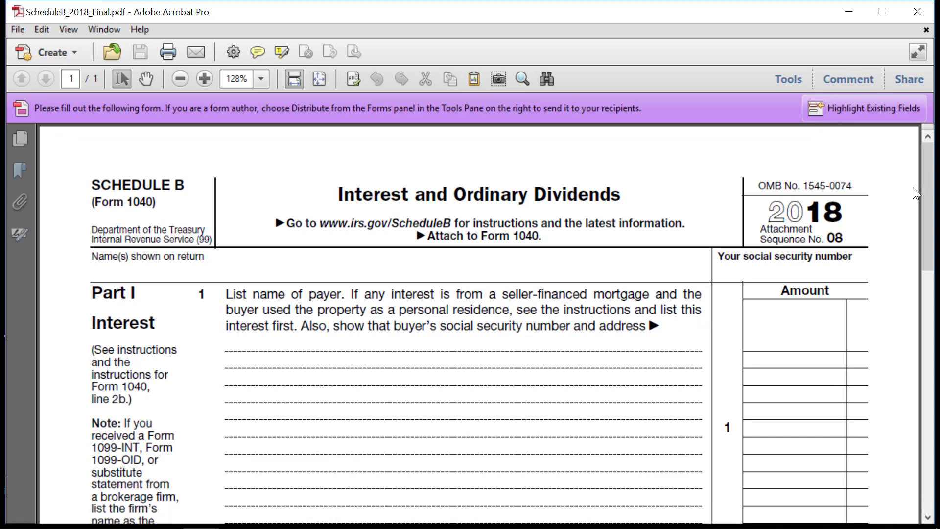
left_click_drag(928, 205, 938, 250)
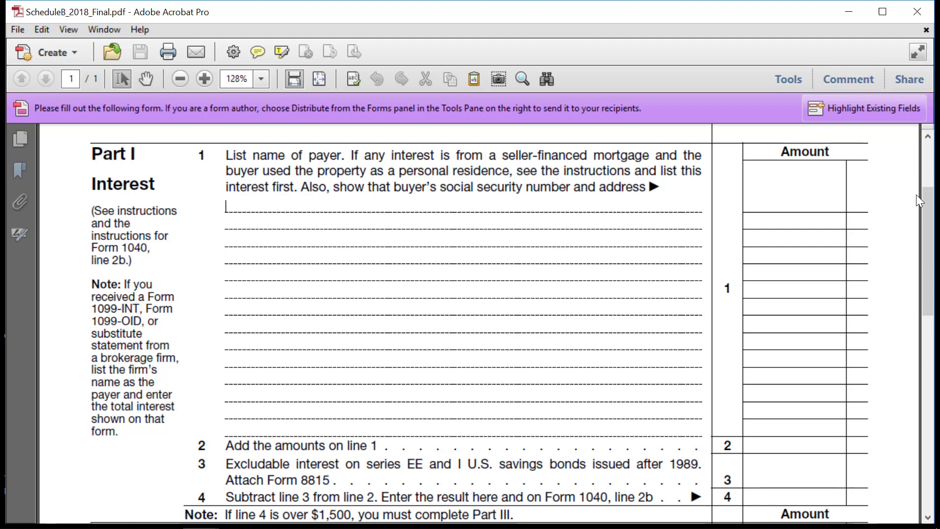
left_click_drag(927, 202, 926, 312)
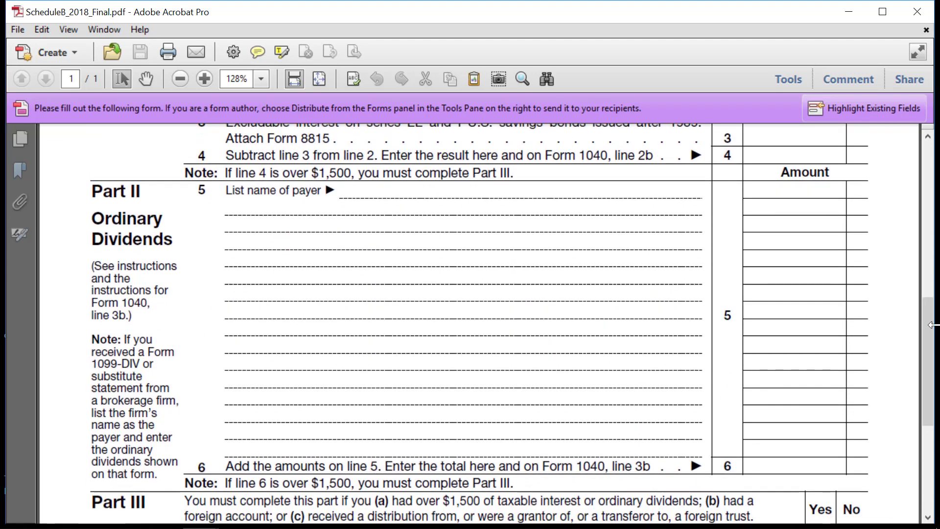
left_click_drag(930, 324, 934, 216)
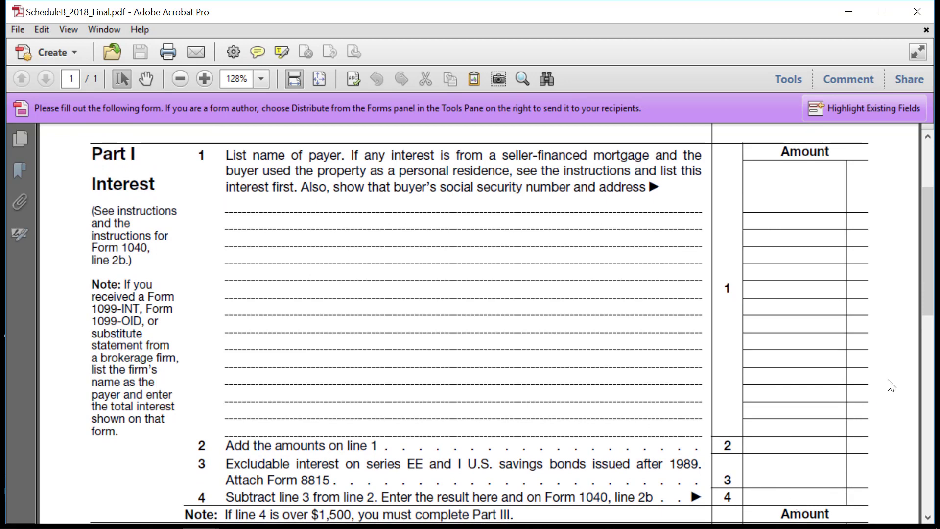
left_click_drag(931, 276, 932, 382)
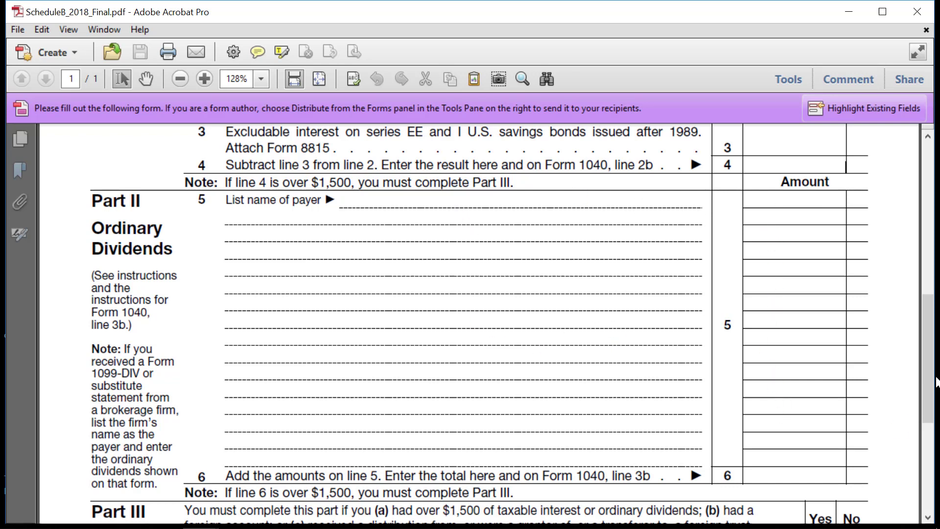
left_click_drag(925, 353, 925, 201)
left_click(237, 517)
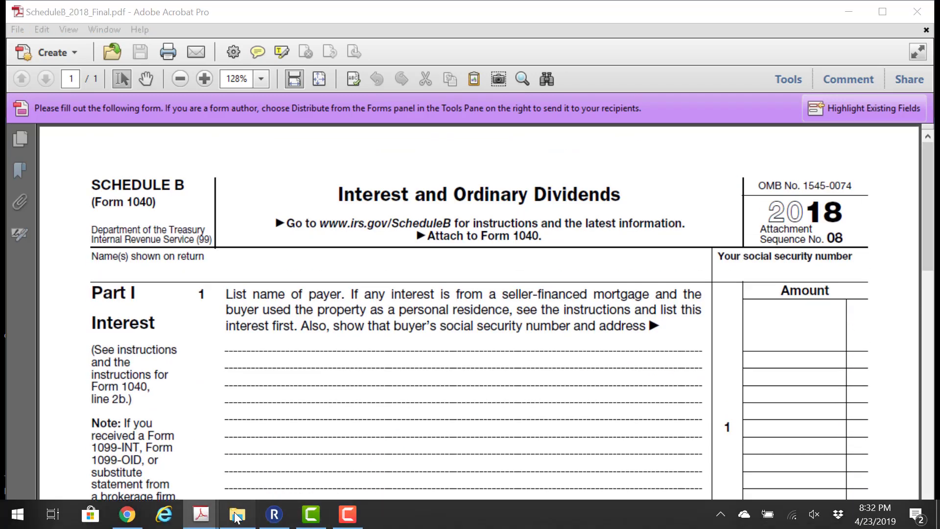
- Scroll through QualDiv_CapGainWkst.pdf, then switch back to page 2 of 1040_2018.pdf
left_click(202, 515)
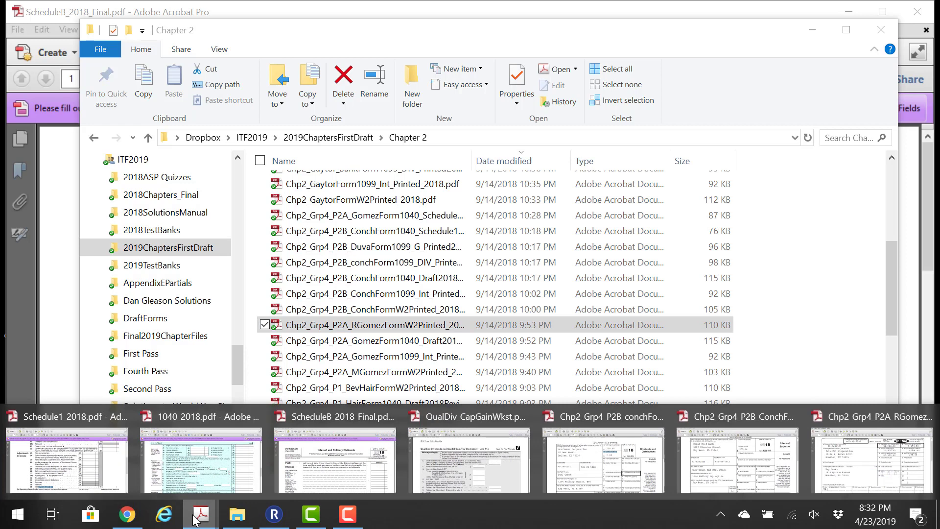
left_click(439, 478)
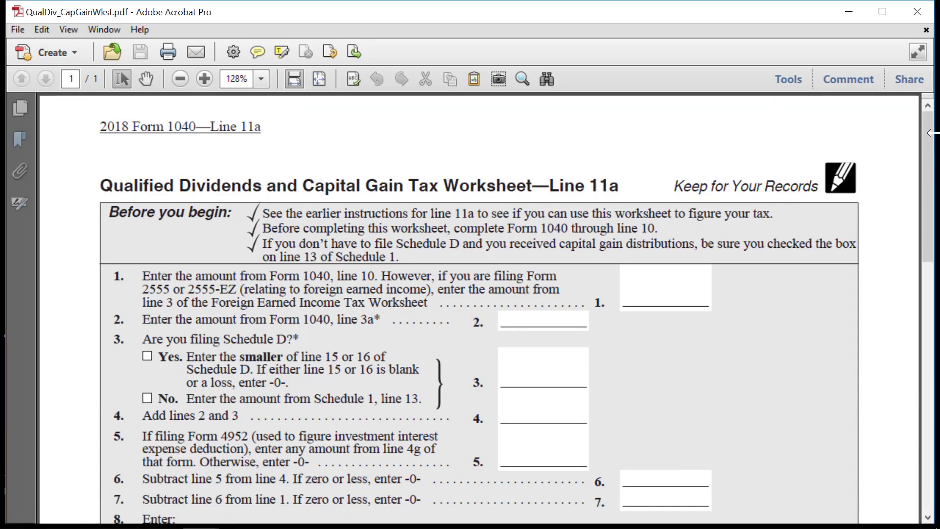
left_click_drag(933, 147, 933, 172)
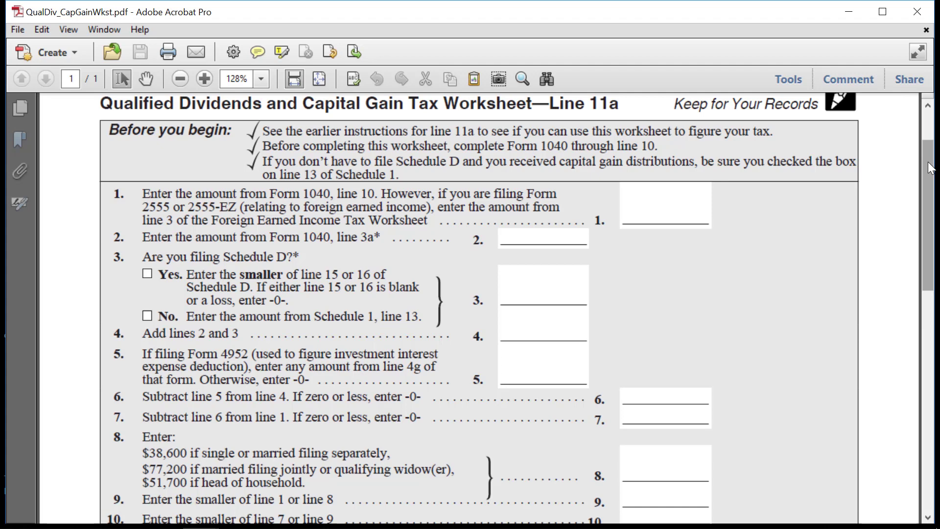
mouse_move(930, 168)
left_mouse_down()
mouse_move(930, 278)
mouse_move(938, 173)
left_mouse_up()
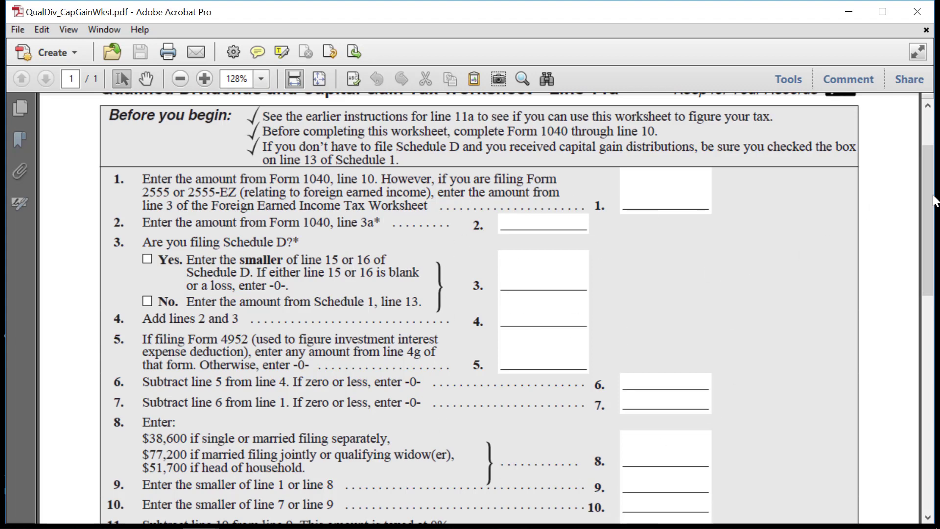
left_click_drag(934, 201, 934, 253)
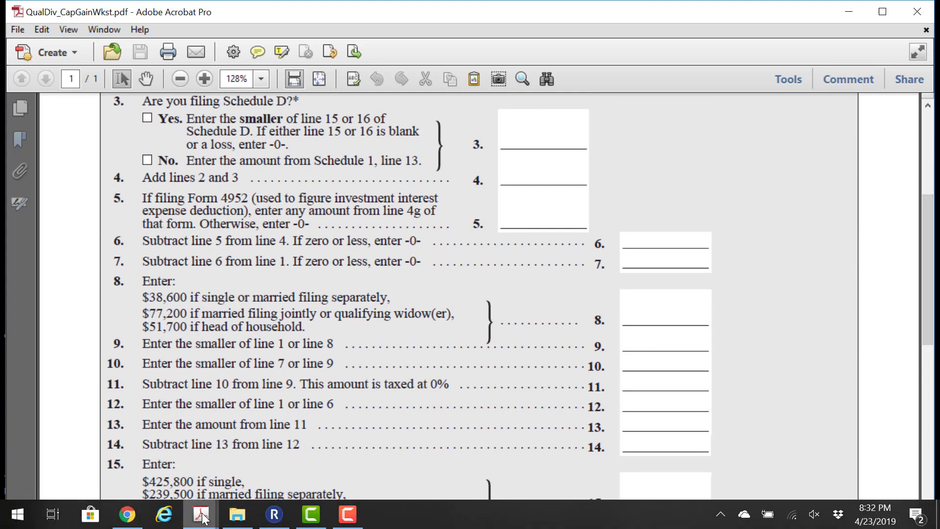
left_click(201, 515)
left_click(195, 477)
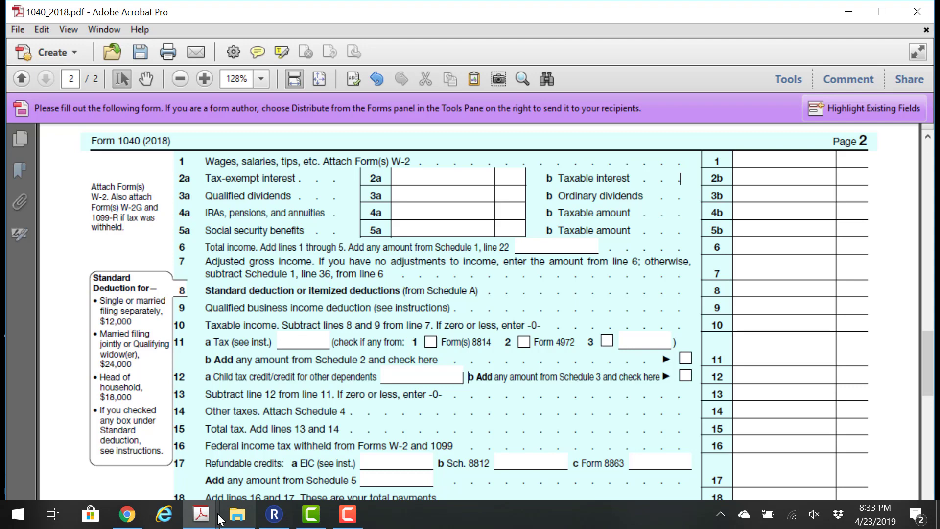
- Bring QualDiv_CapGainWkst.pdf back to the front and highlight line 27's Form 1040 line 11a note
mouse_move(200, 514)
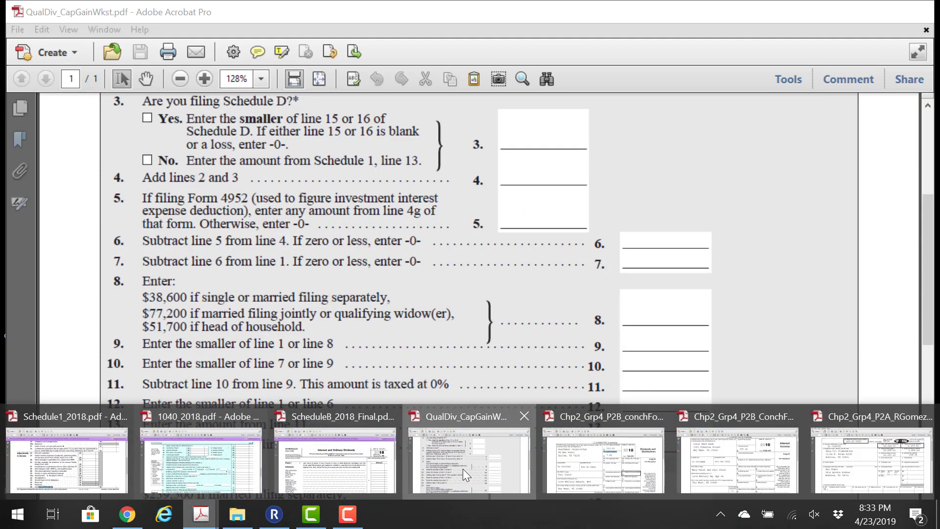
left_click(463, 468)
scroll(462, 468, "down", 5)
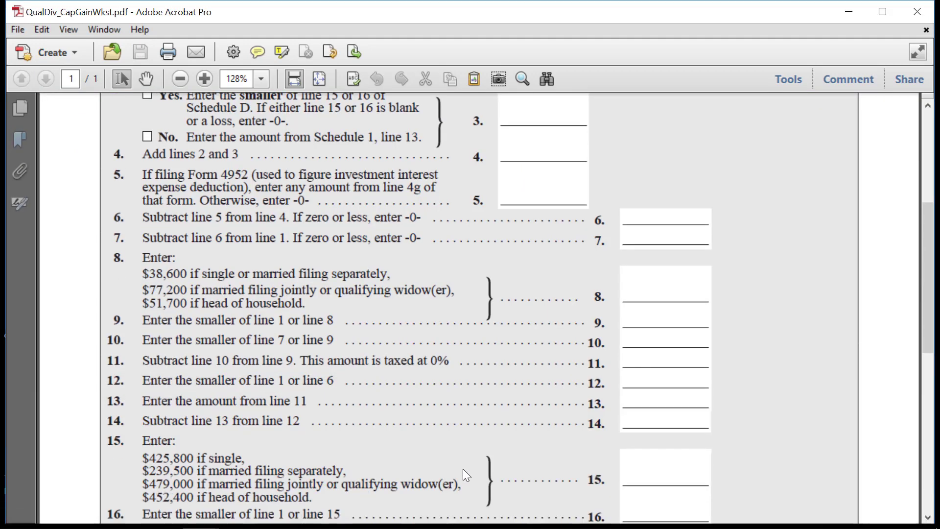
scroll(464, 471, "down", 5)
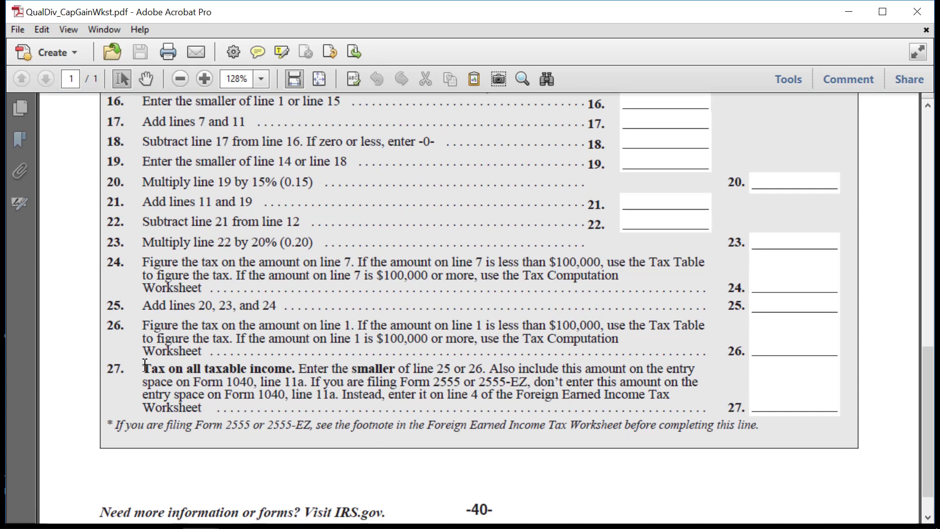
left_click_drag(175, 382, 310, 383)
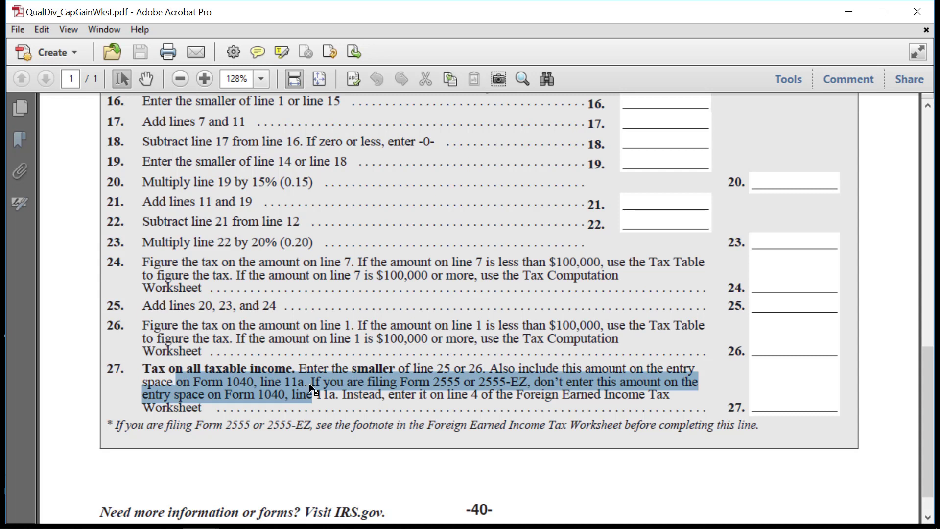
left_click(313, 395)
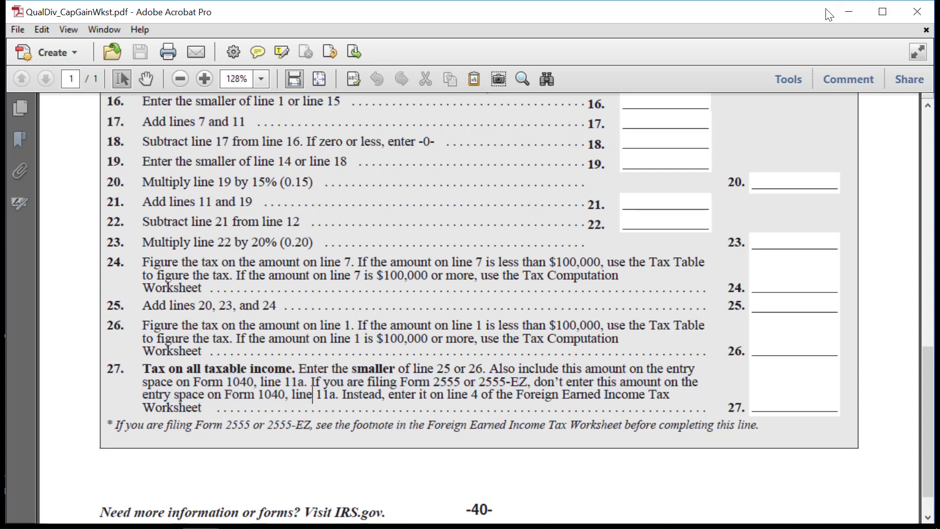